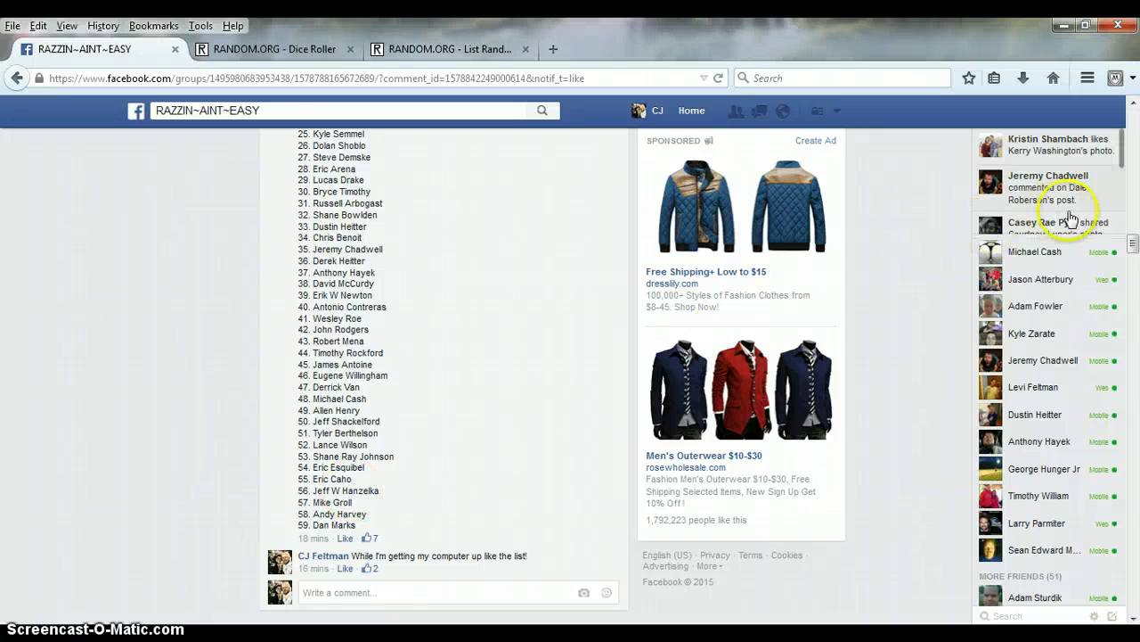
Post the comment 'Live' under the post's 59-name entry list.
drag(1134, 248, 1135, 152)
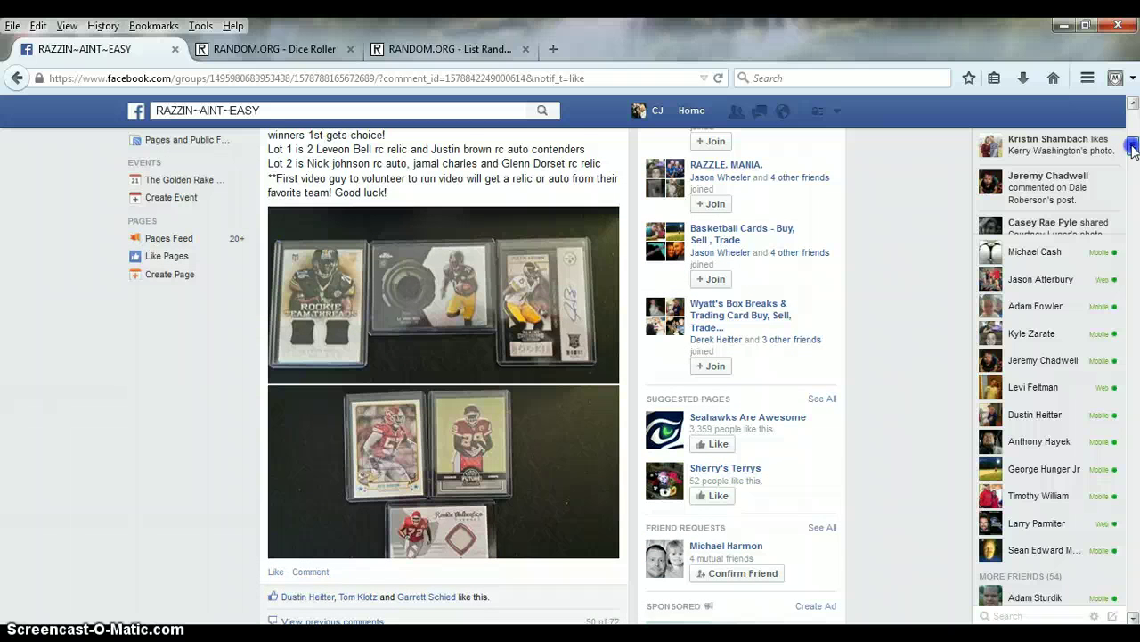
drag(1133, 150, 1133, 149)
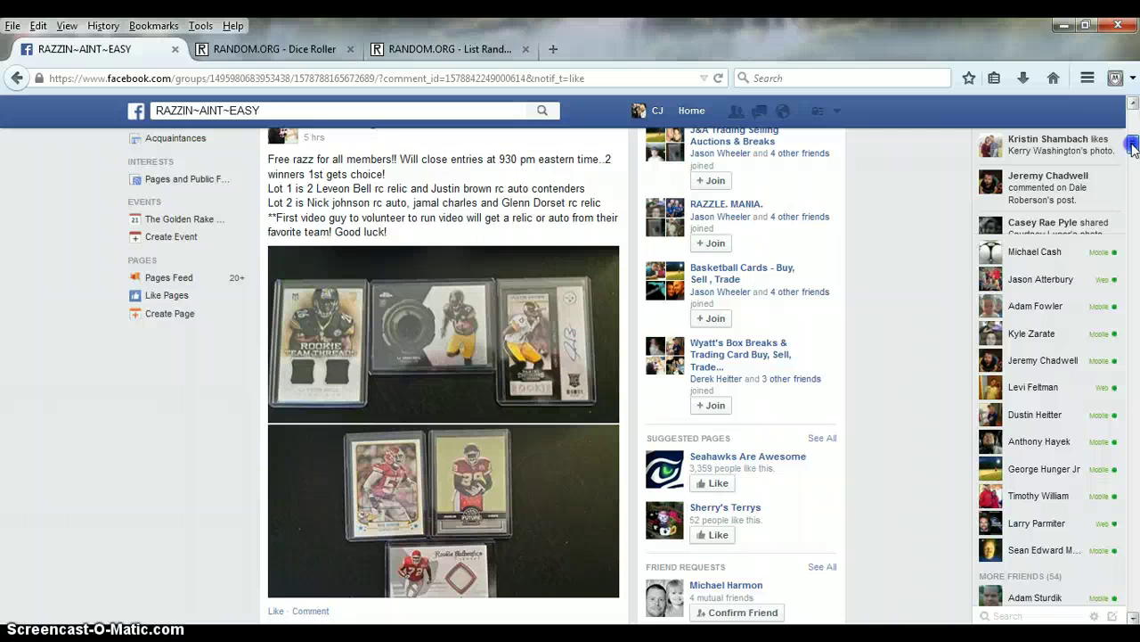
drag(1132, 145, 1134, 150)
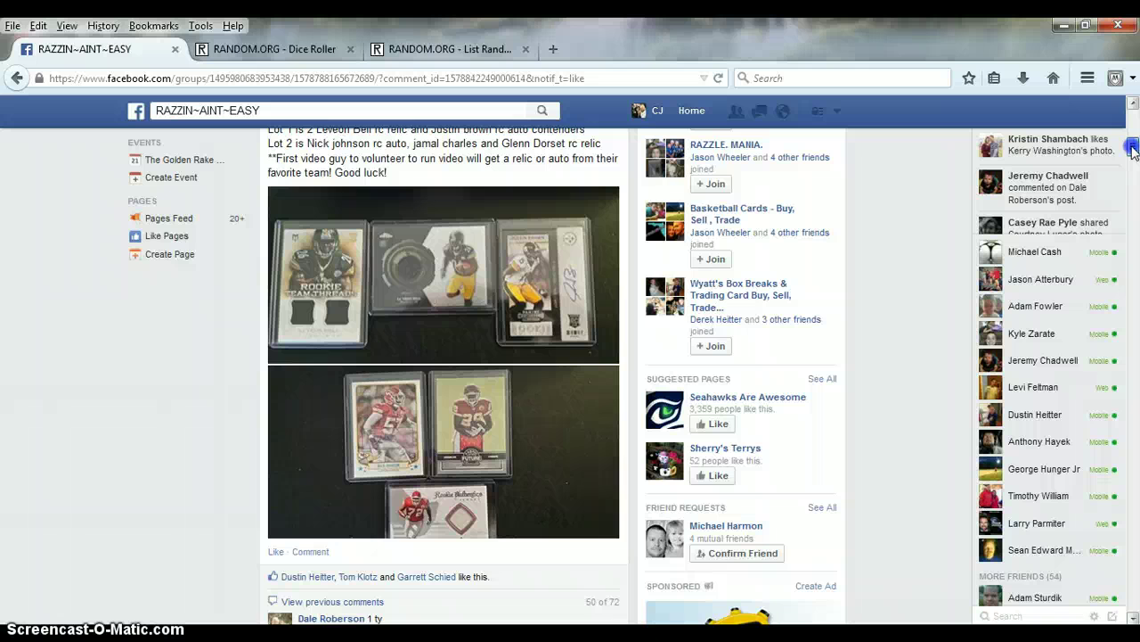
drag(1134, 150, 1133, 149)
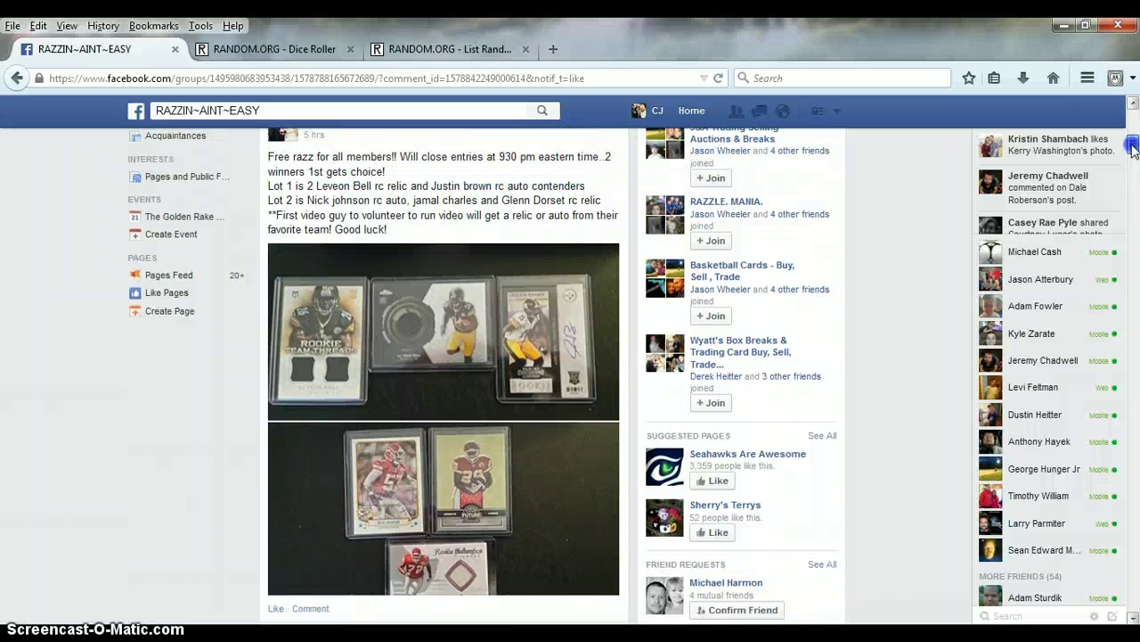
scroll(1133, 149, down, 1)
scroll(1132, 149, down, 1)
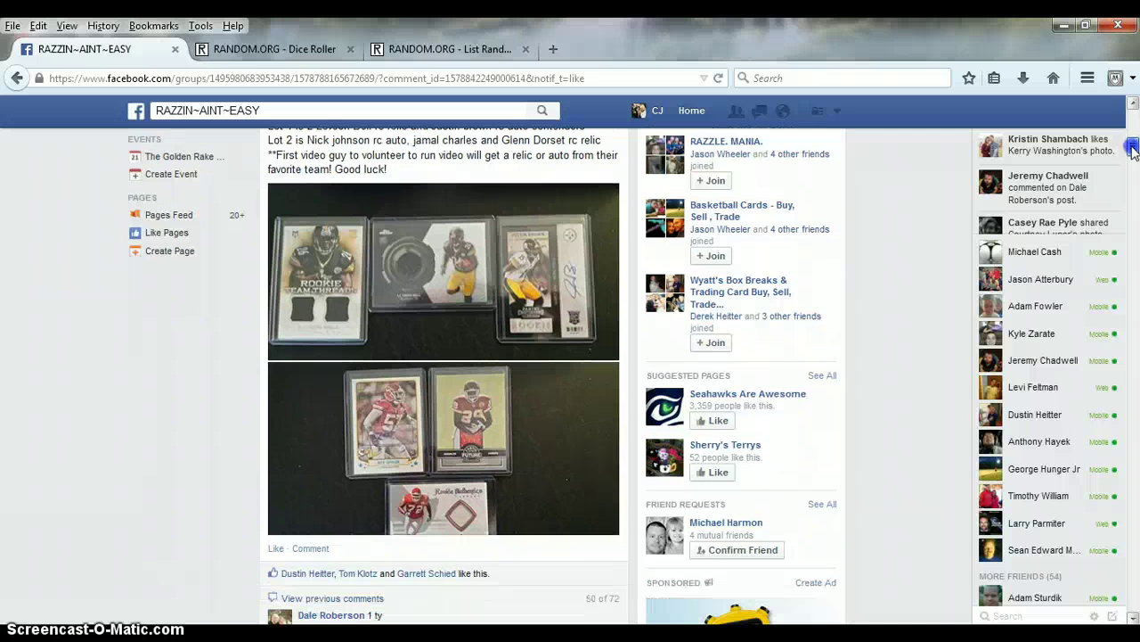
drag(1133, 151, 1134, 153)
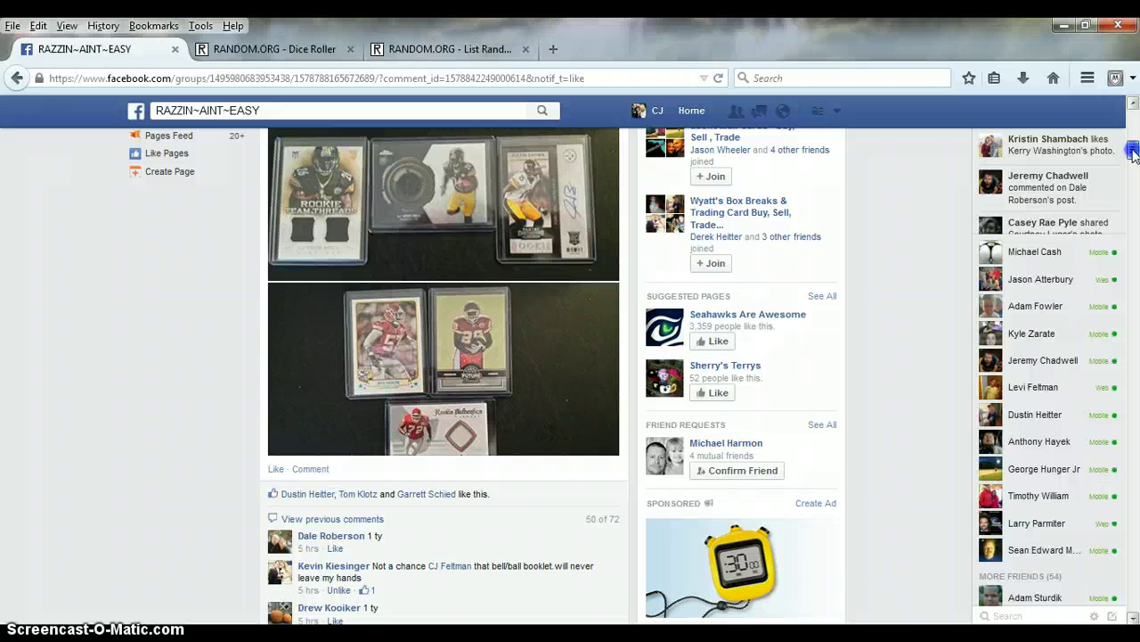
drag(1133, 154, 1134, 252)
text(Live)
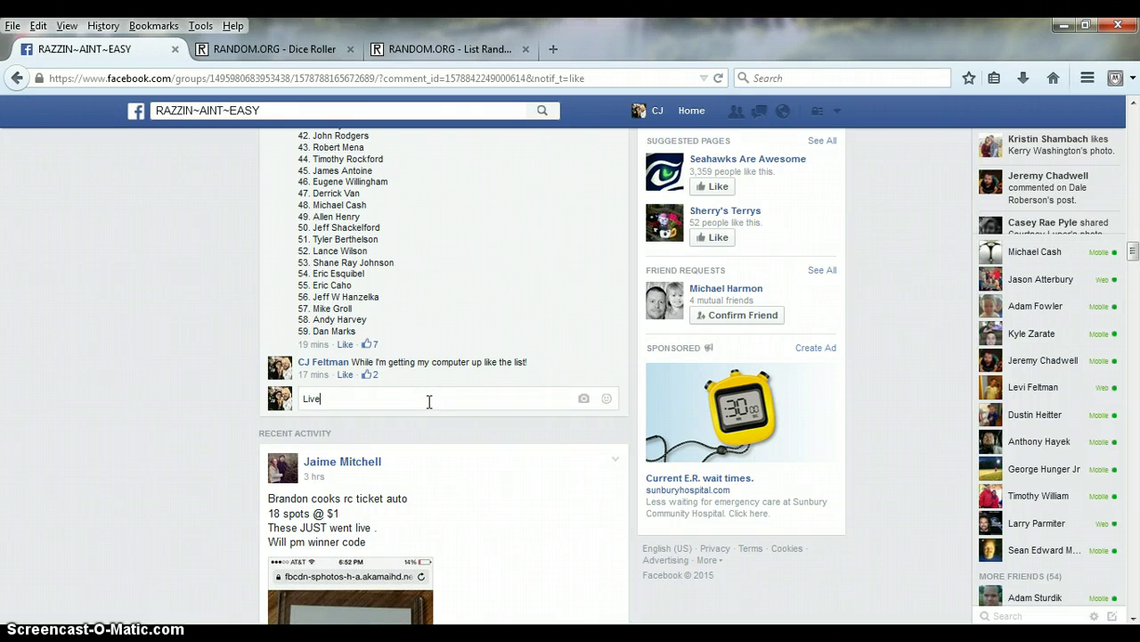
key(Return)
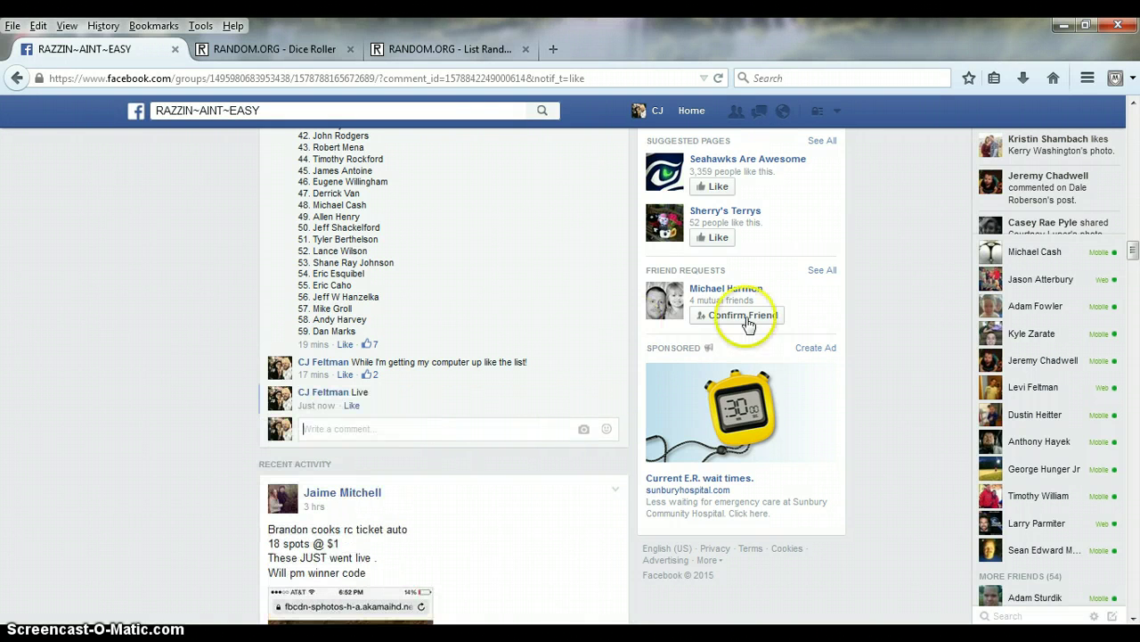
Check the current date and time in the taskbar clock.
click(1105, 634)
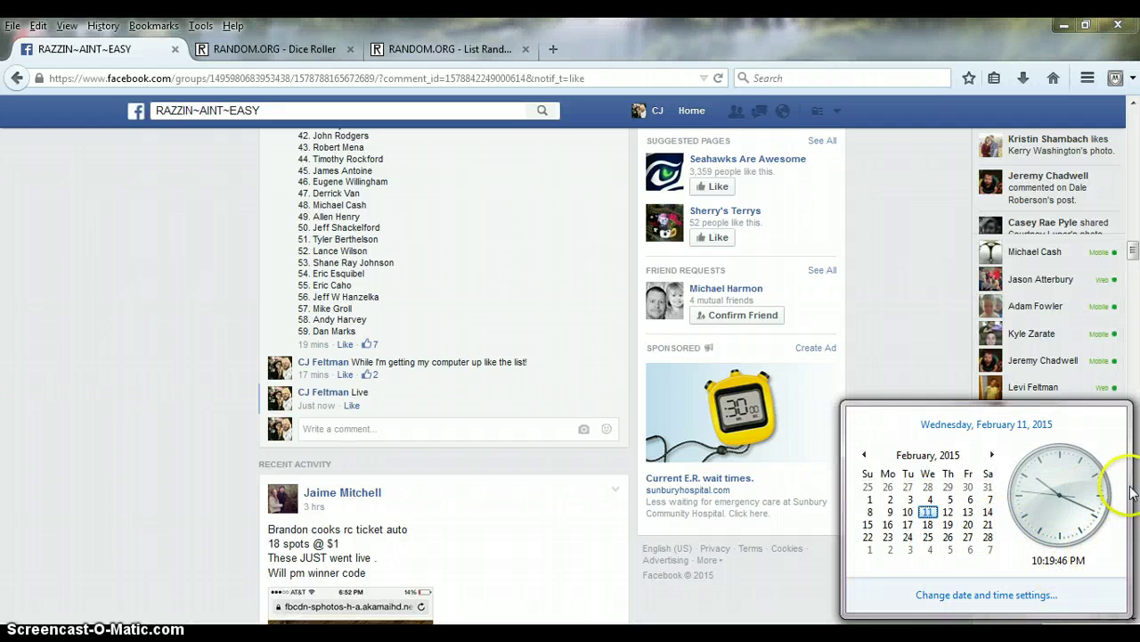
mouse_move(1130, 252)
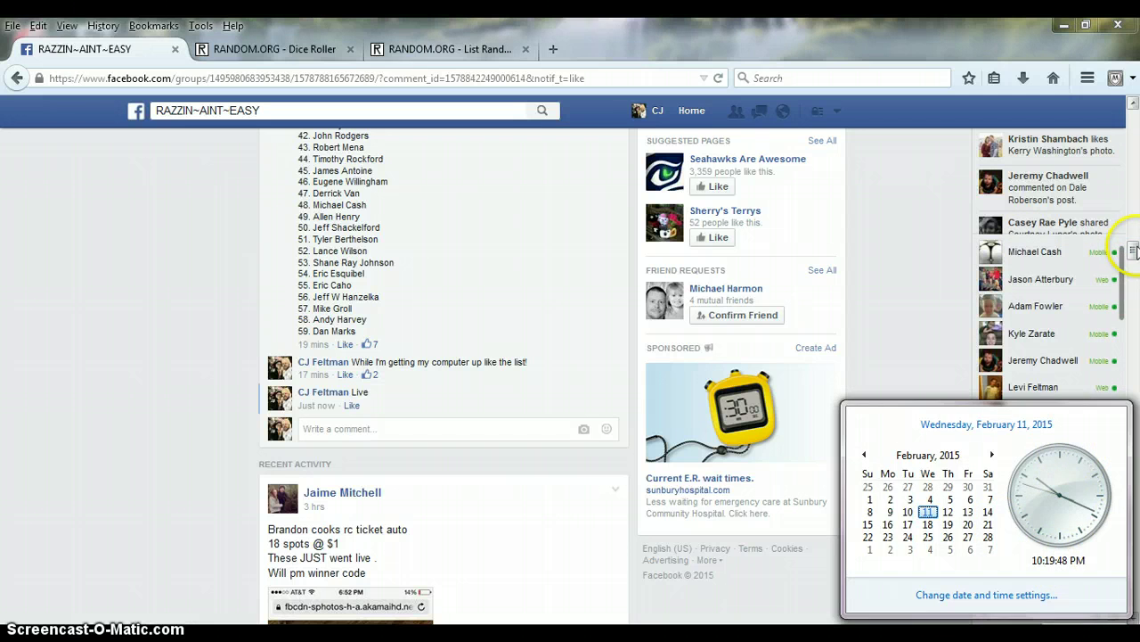
click(1134, 252)
drag(1134, 252, 1134, 229)
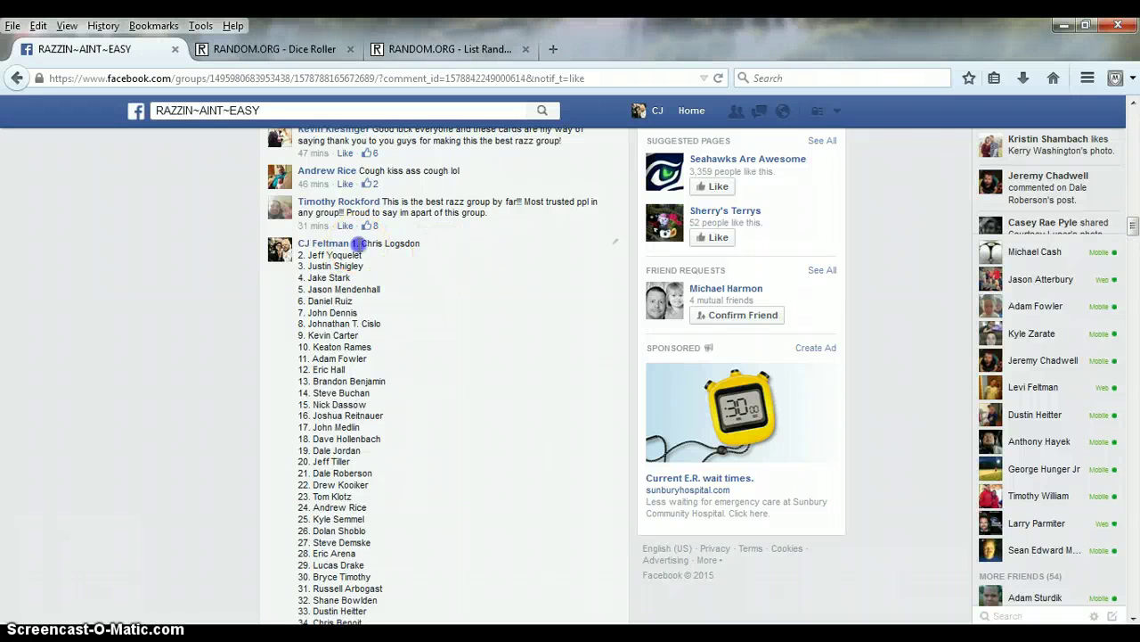
drag(354, 243, 390, 368)
click(349, 239)
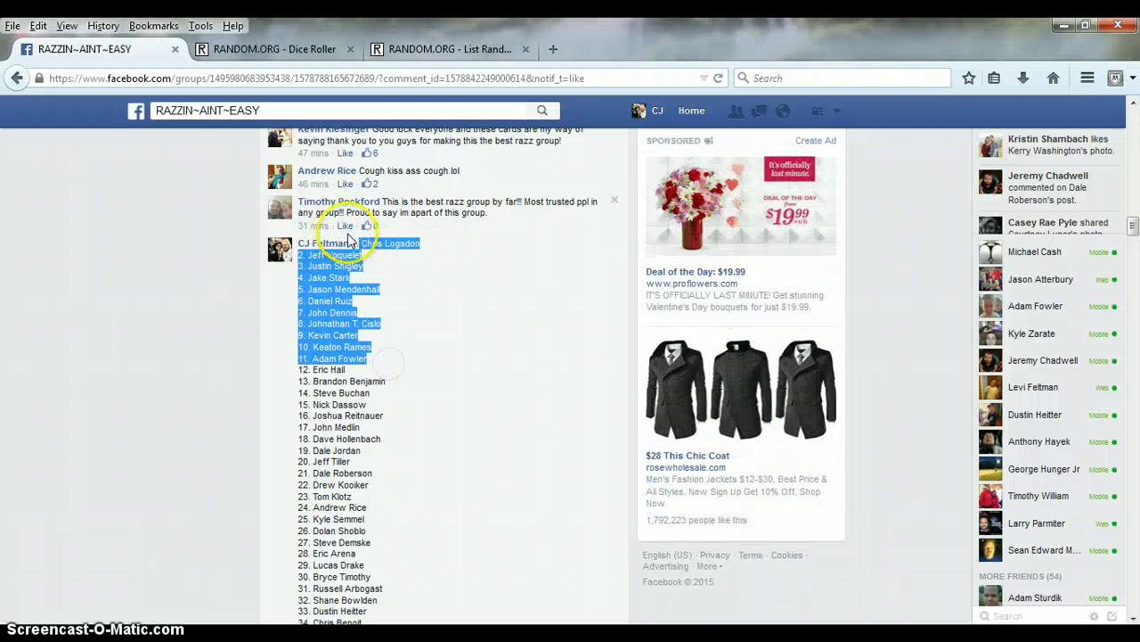
mouse_move(354, 241)
mouse_down()
mouse_move(395, 348)
mouse_move(407, 624)
mouse_move(409, 456)
mouse_up()
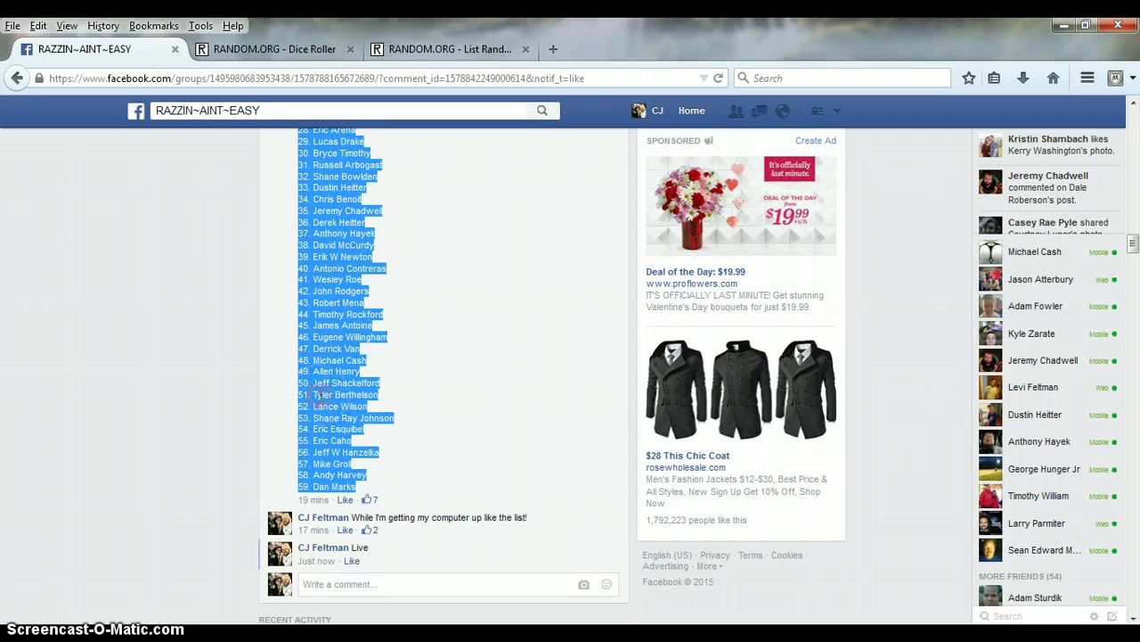
right_click(321, 396)
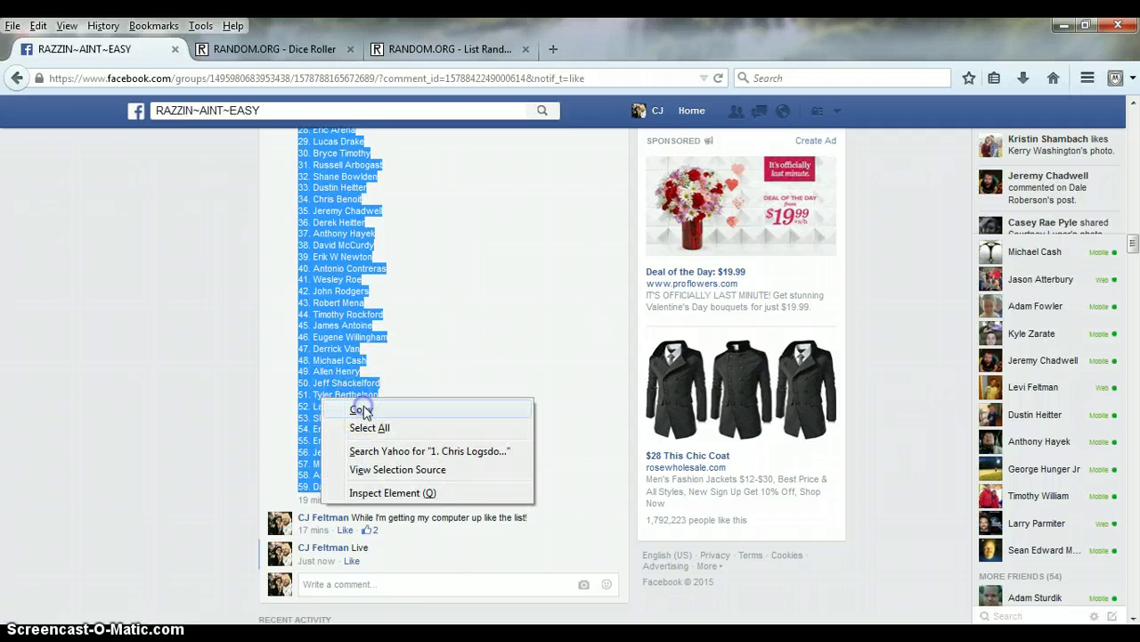
click(361, 410)
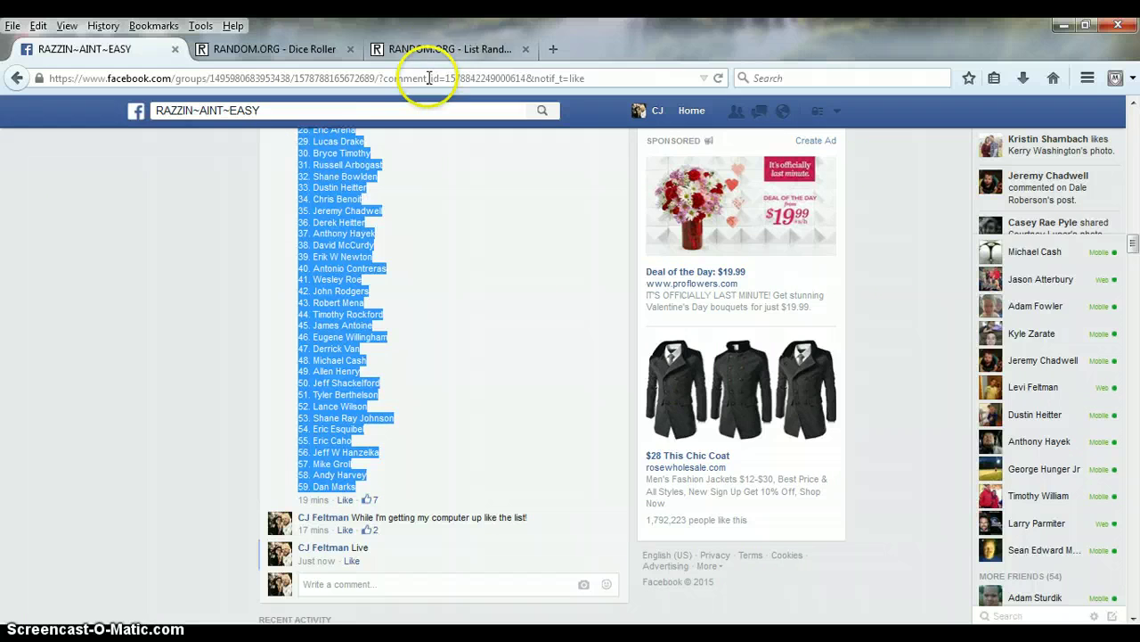
Paste the copied 59 names into the List Randomizer's entry box.
click(439, 50)
click(319, 449)
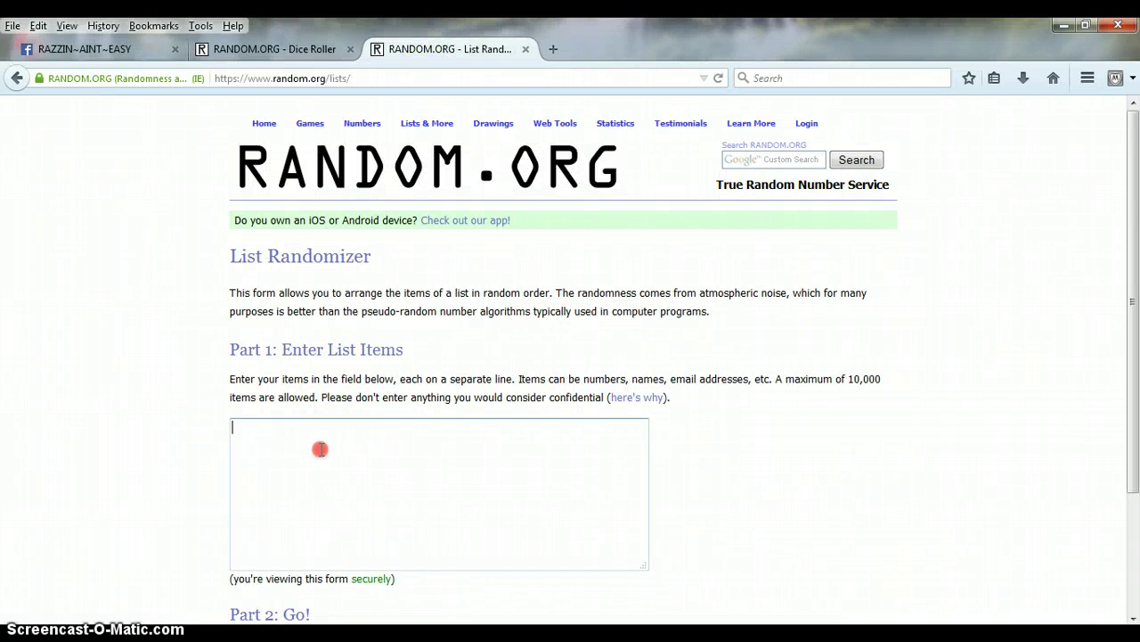
right_click(323, 451)
click(365, 522)
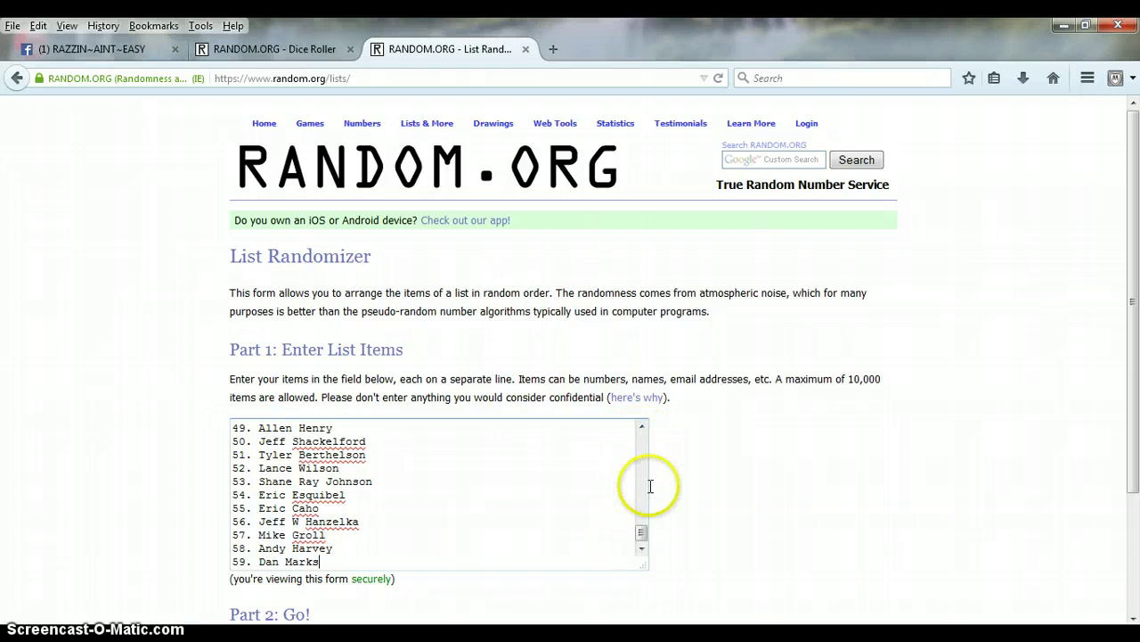
click(641, 427)
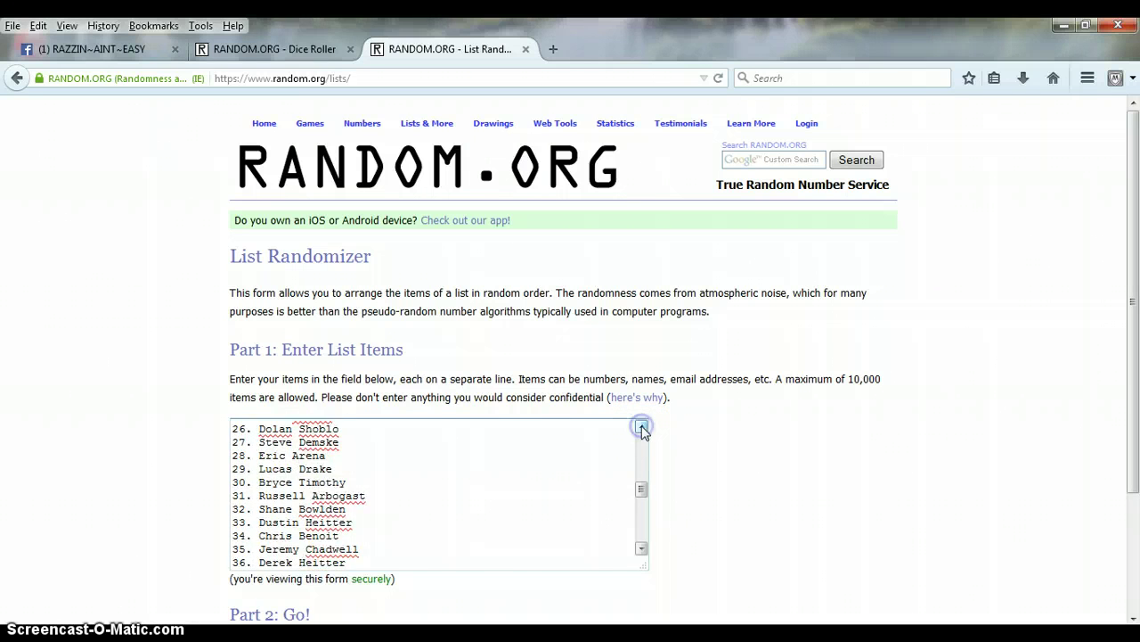
click(641, 428)
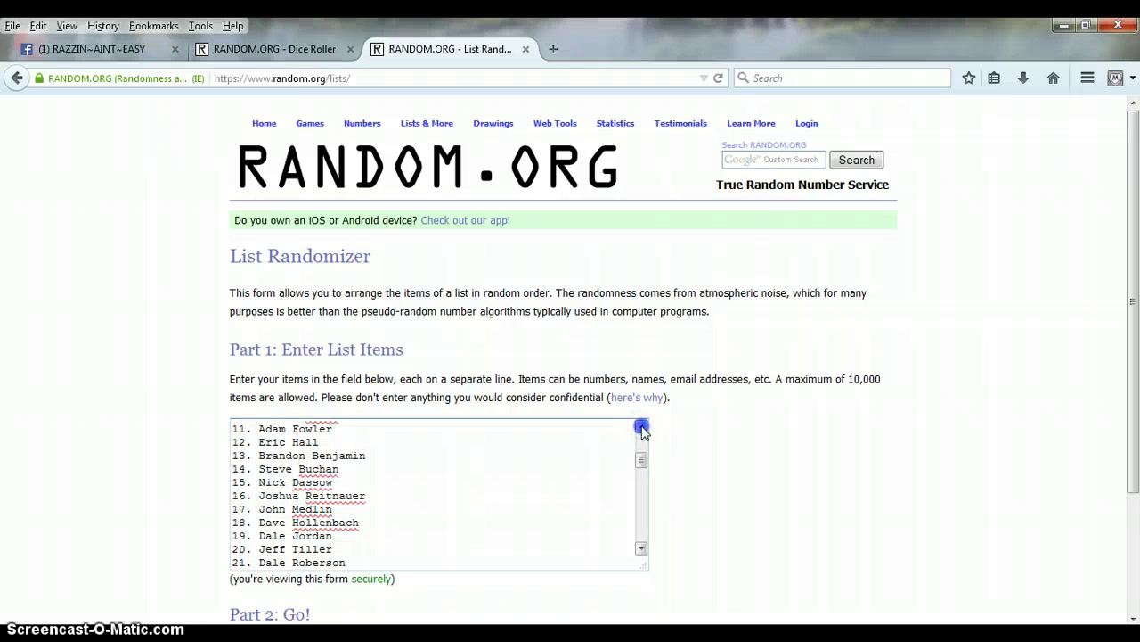
click(642, 427)
click(642, 428)
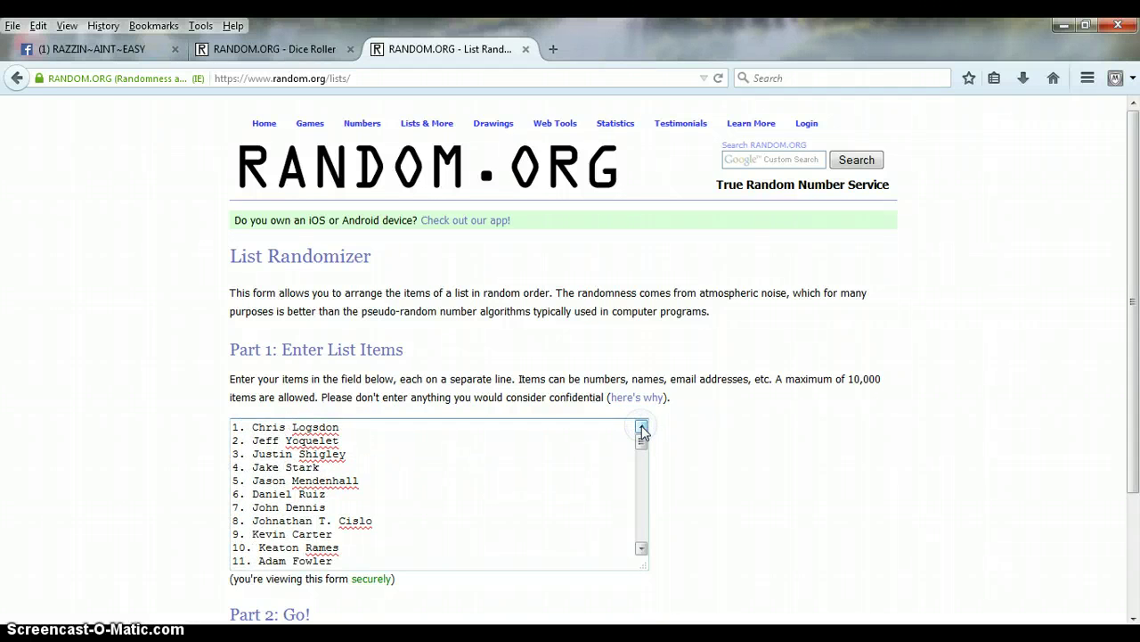
click(642, 549)
click(641, 549)
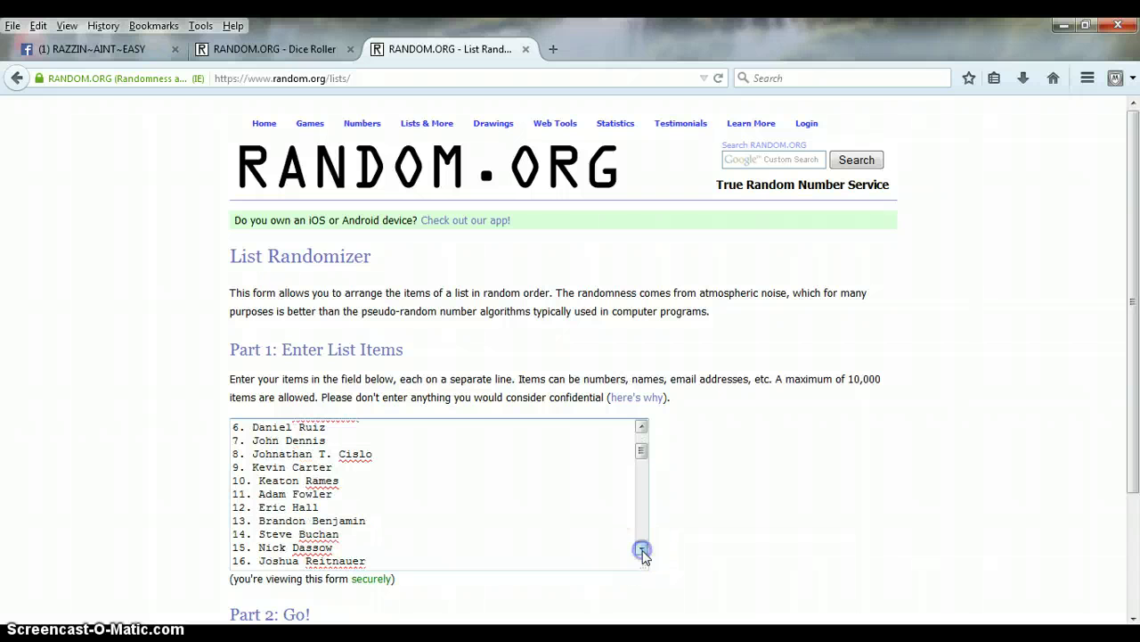
click(642, 548)
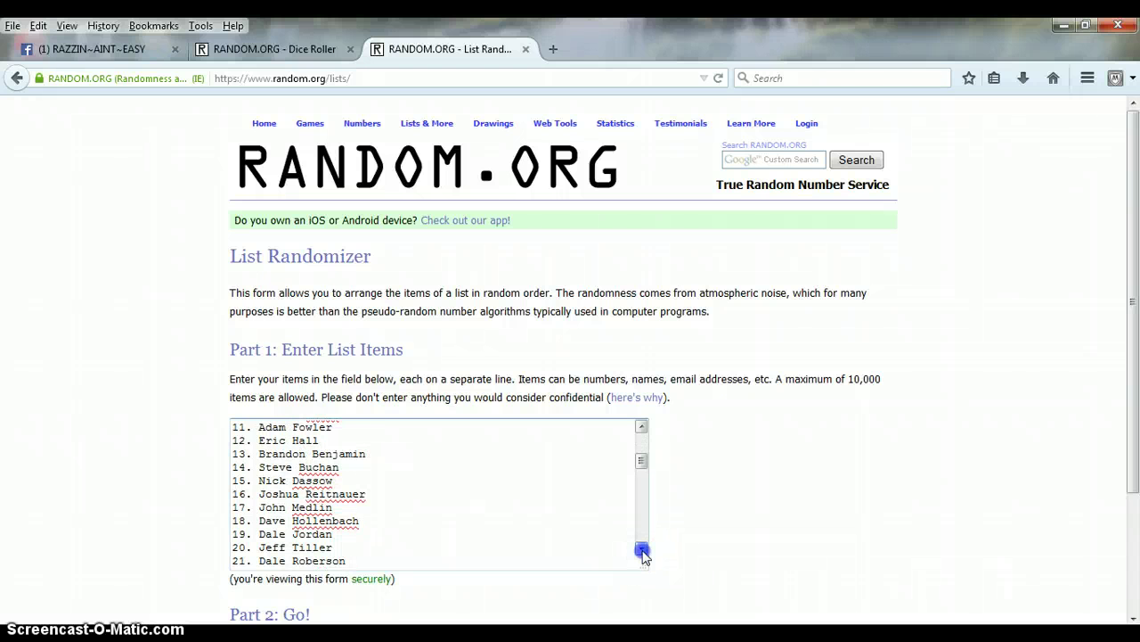
click(642, 549)
click(642, 549)
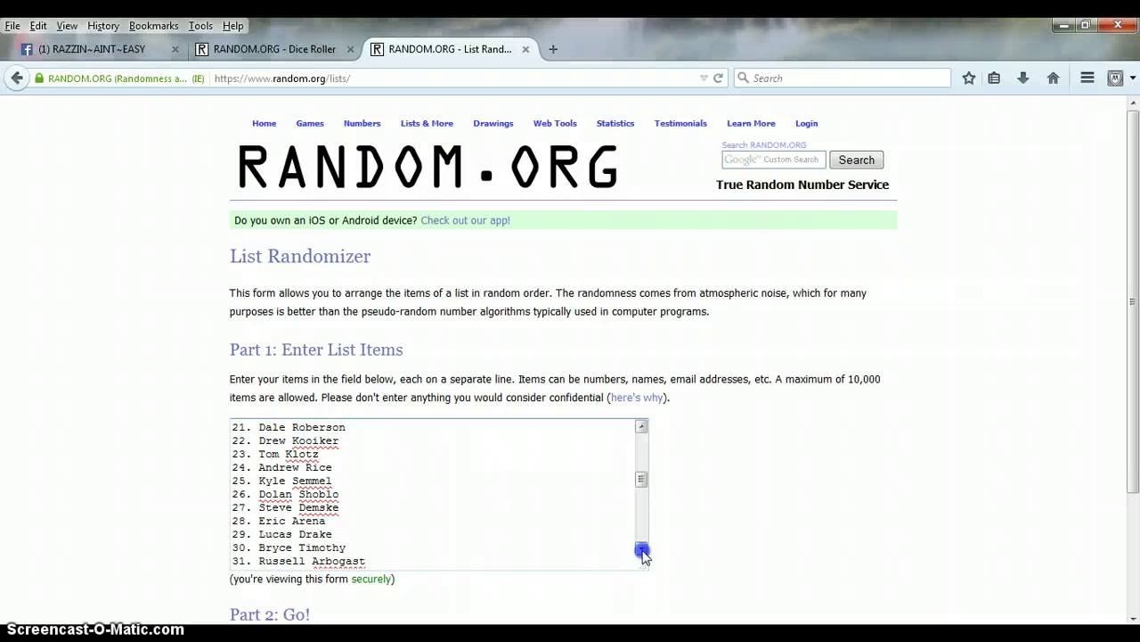
click(642, 549)
click(642, 549)
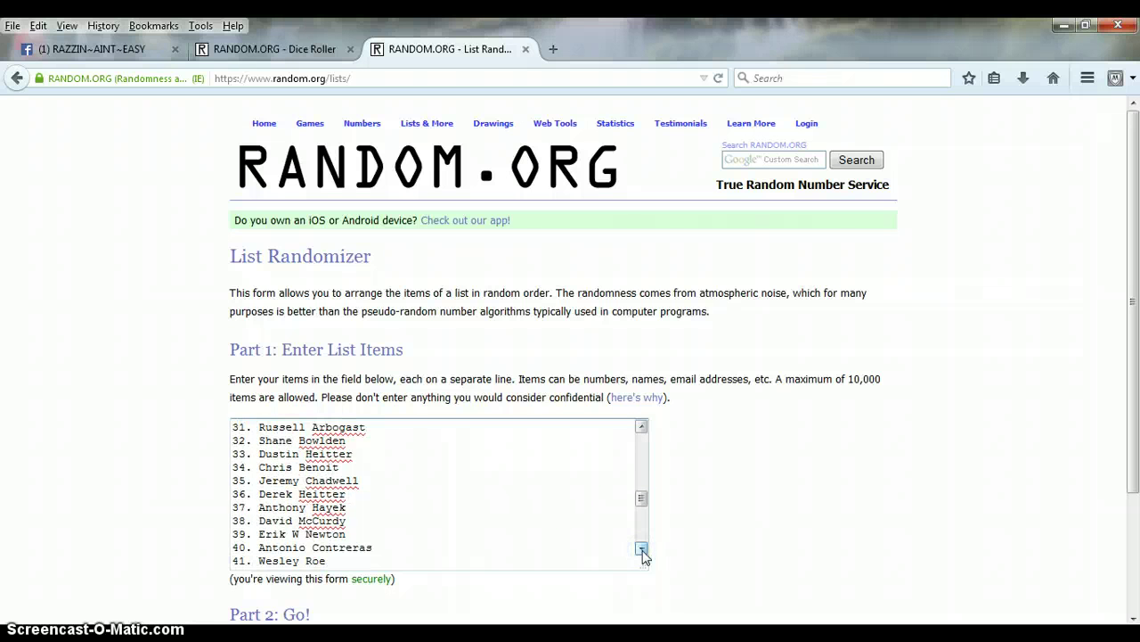
click(641, 549)
click(642, 549)
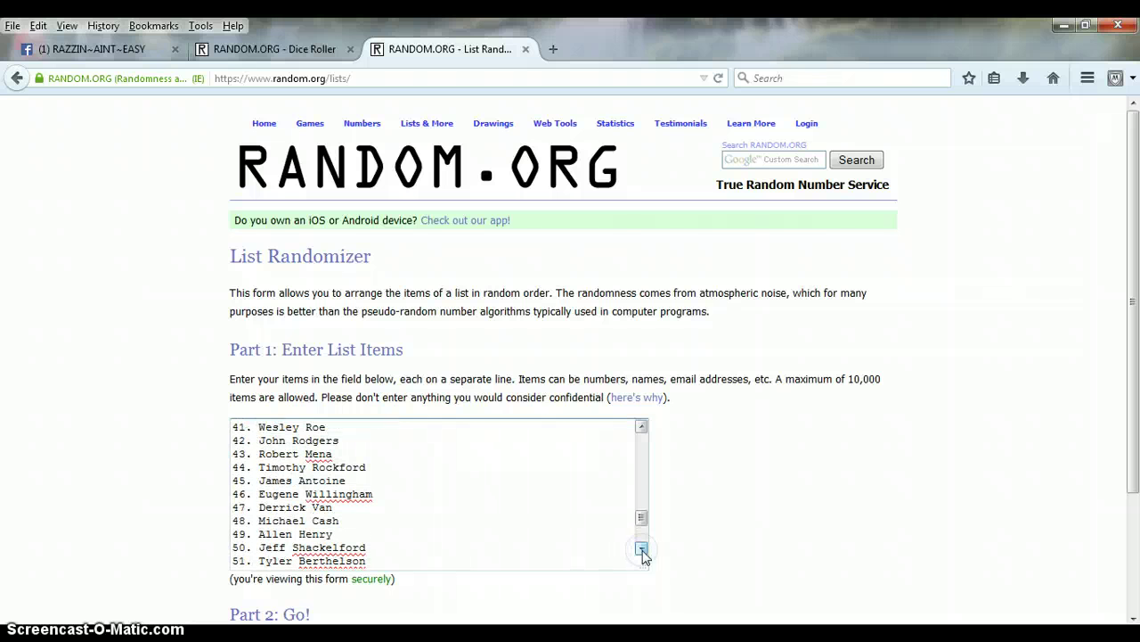
click(641, 549)
click(641, 549)
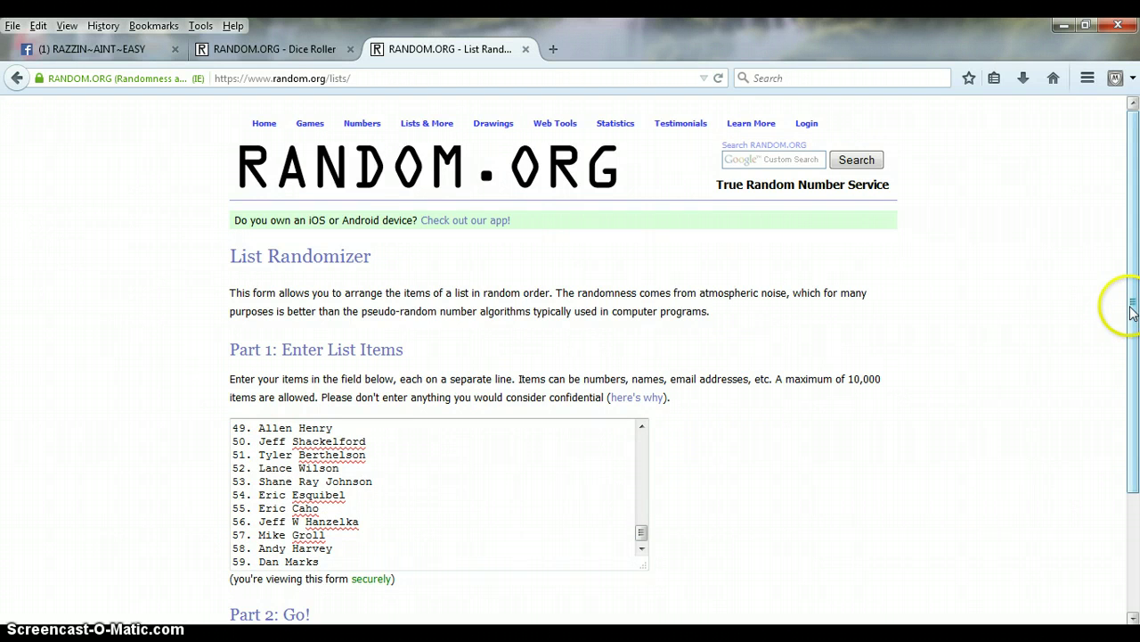
drag(1132, 310, 1132, 328)
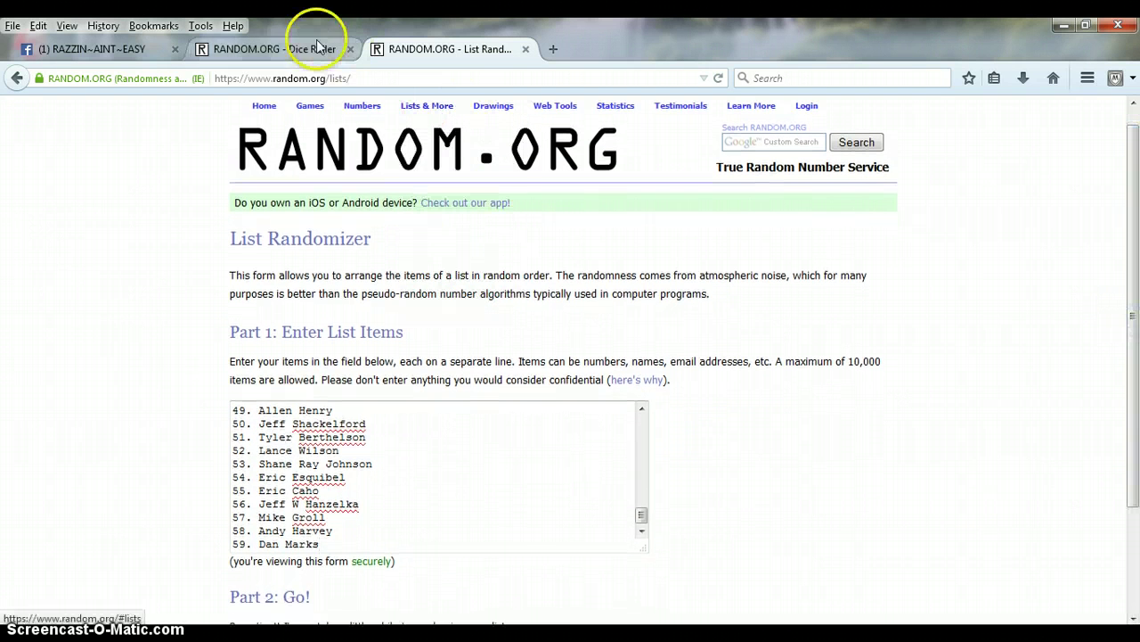
Roll two dice on the Dice Roller, getting 4 and 5, and return to the List Randomizer.
click(318, 46)
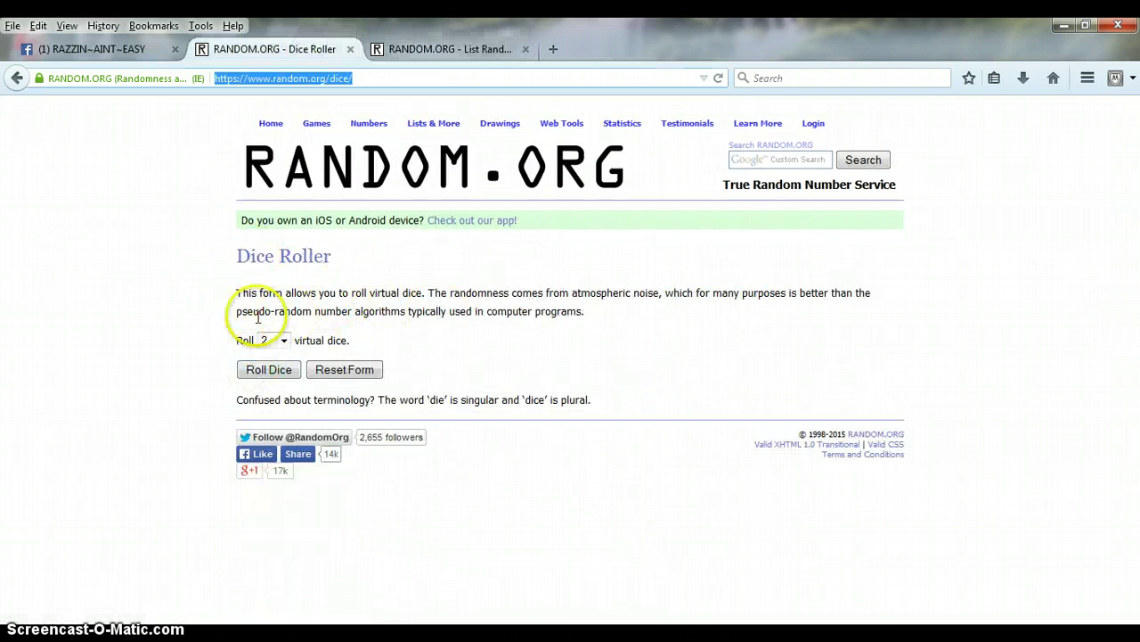
click(268, 369)
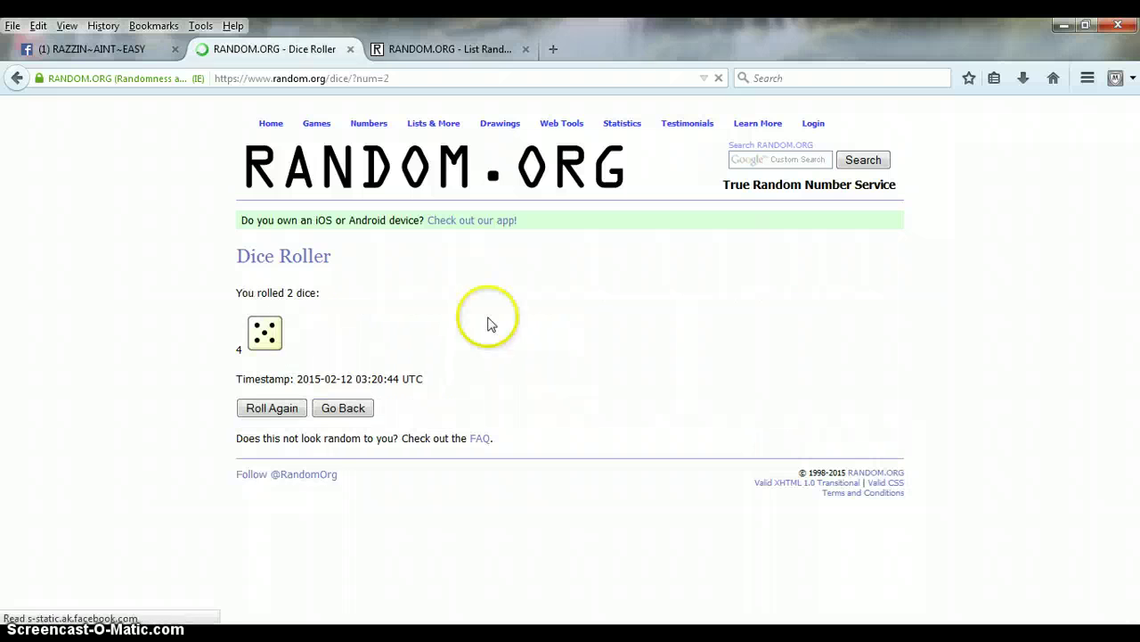
drag(339, 329, 178, 331)
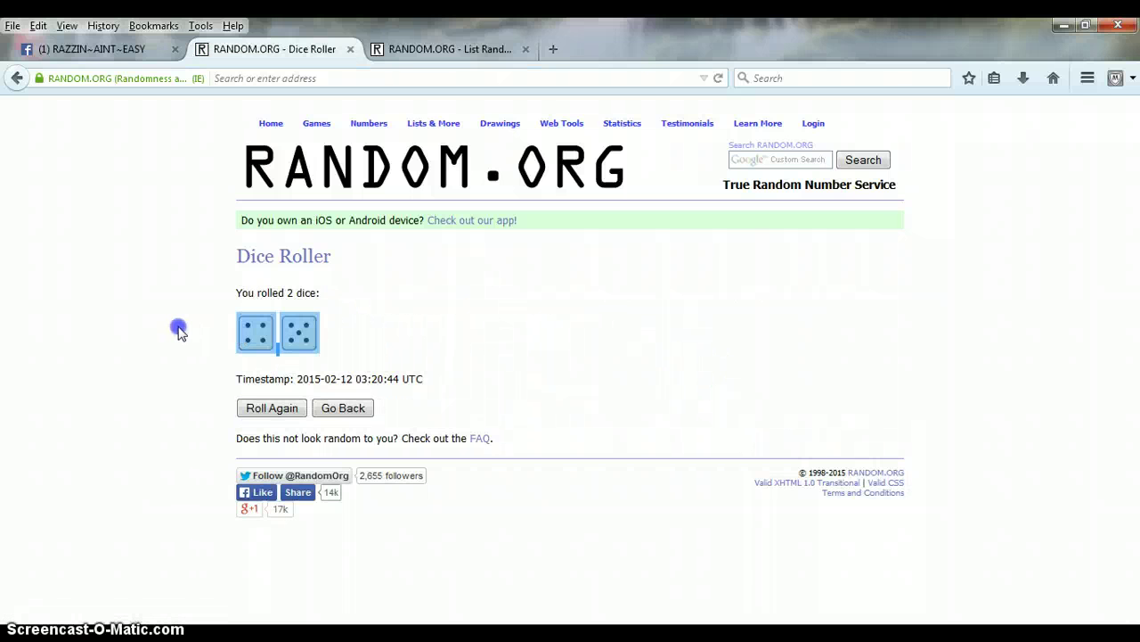
click(802, 317)
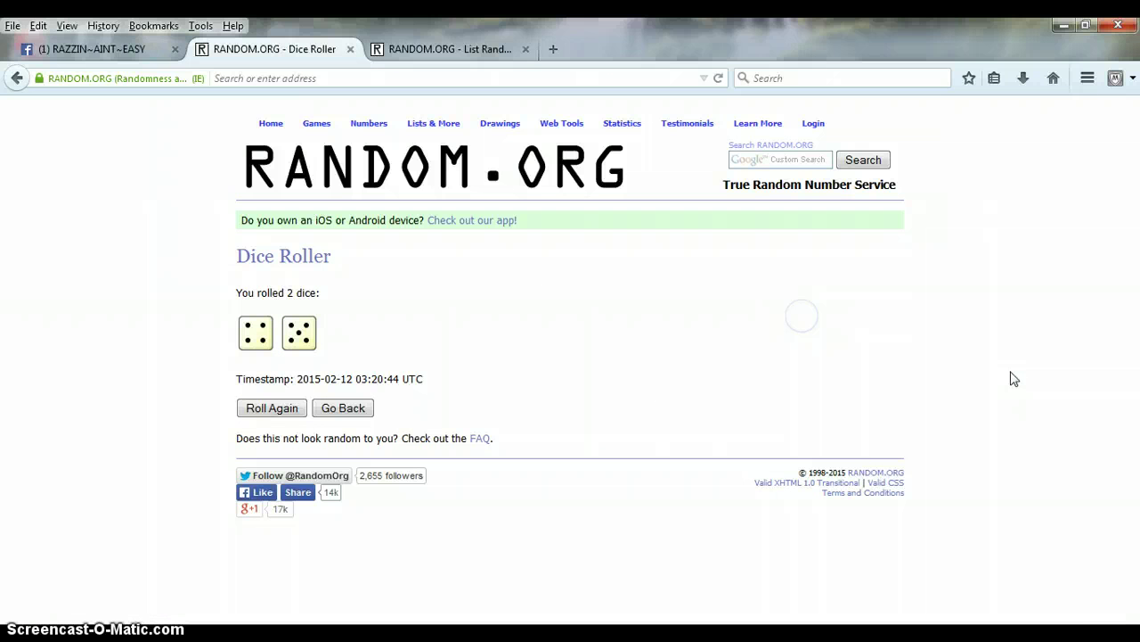
click(1105, 635)
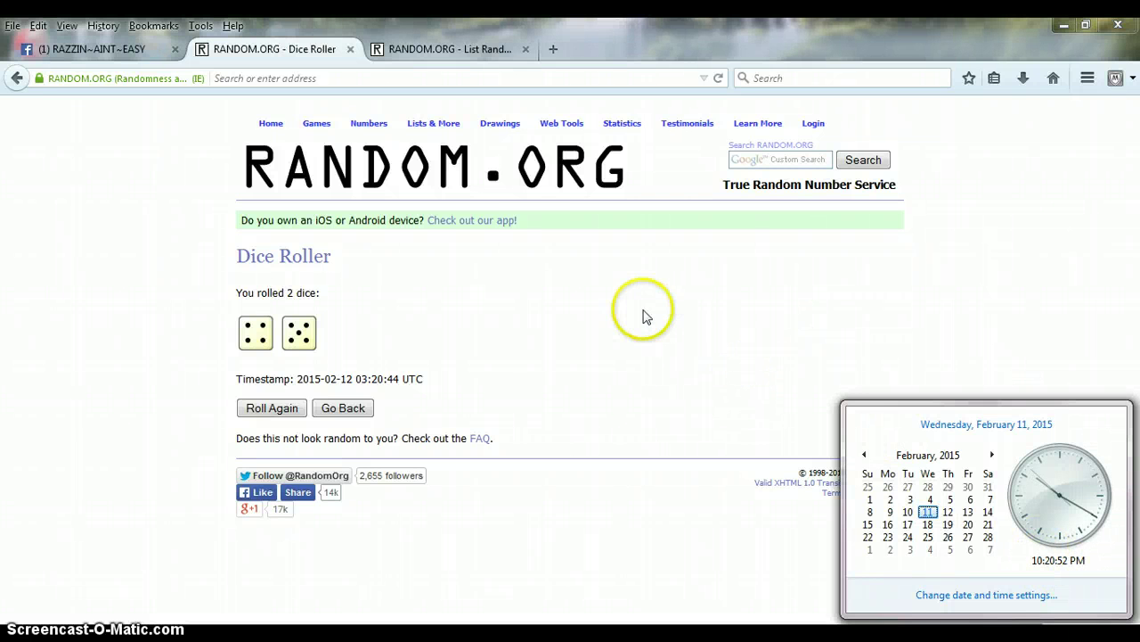
click(432, 50)
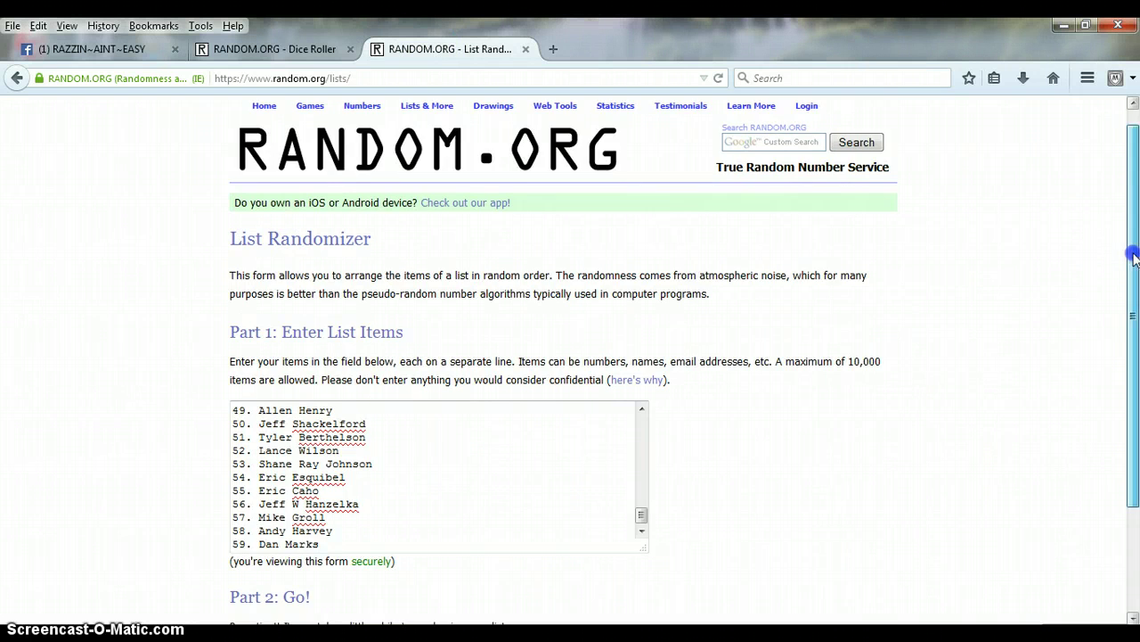
Randomize the 59-name list four times.
drag(1134, 256, 1133, 337)
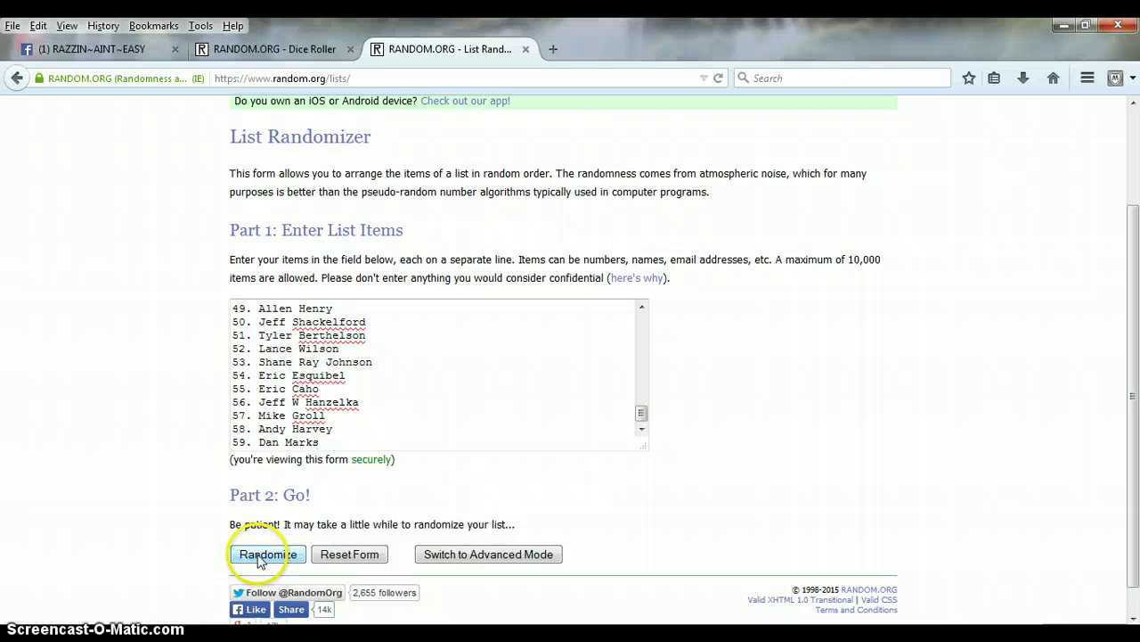
click(267, 554)
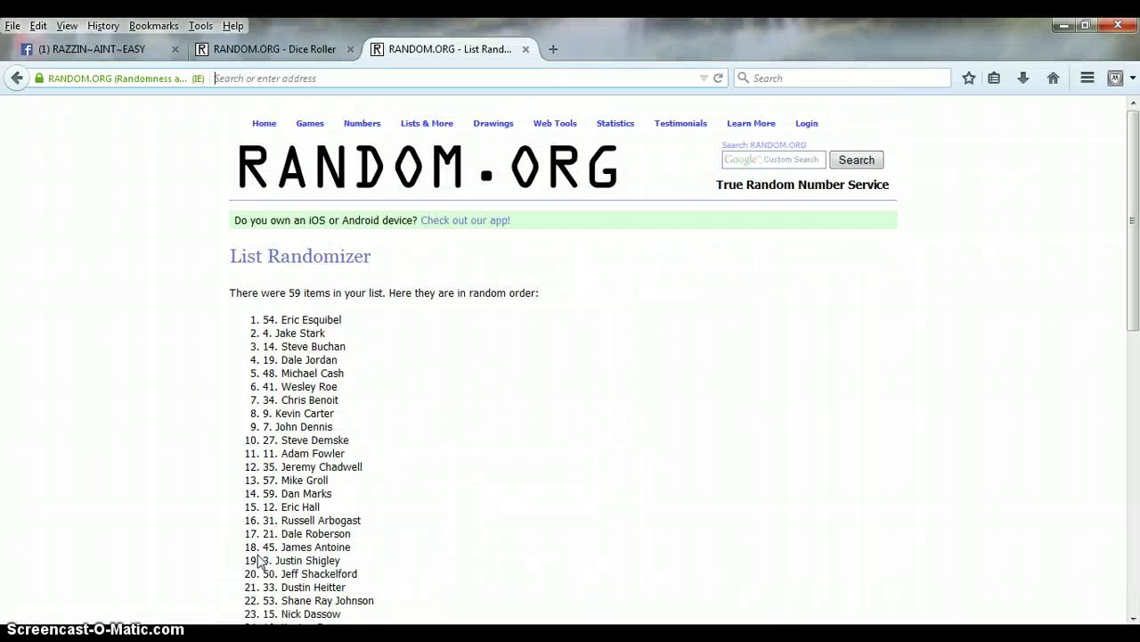
drag(1135, 255, 1135, 515)
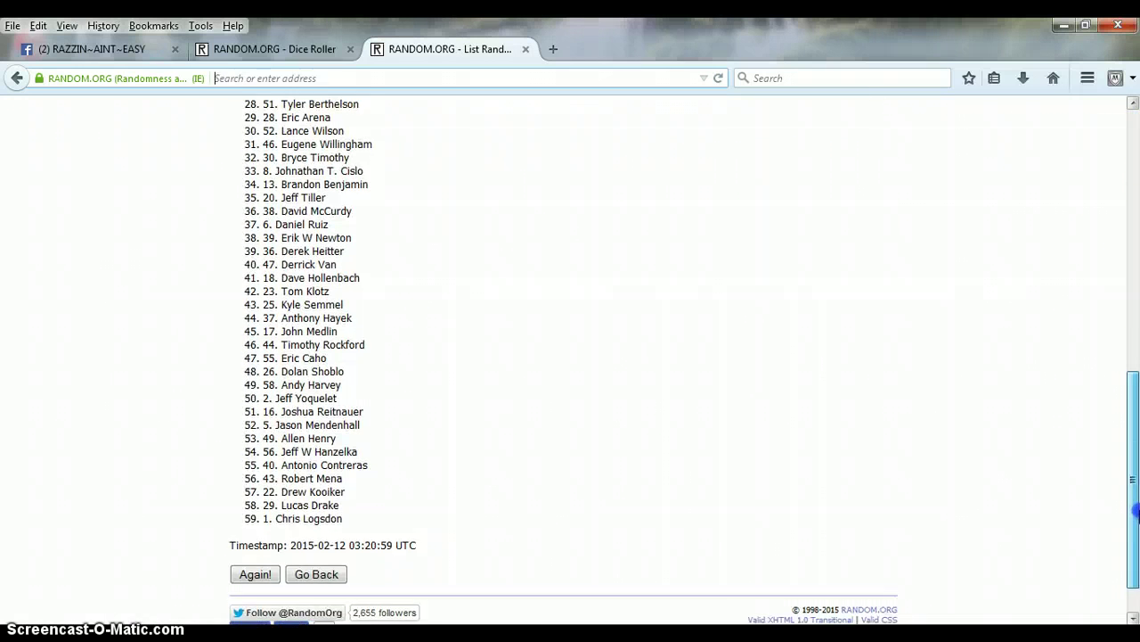
click(278, 568)
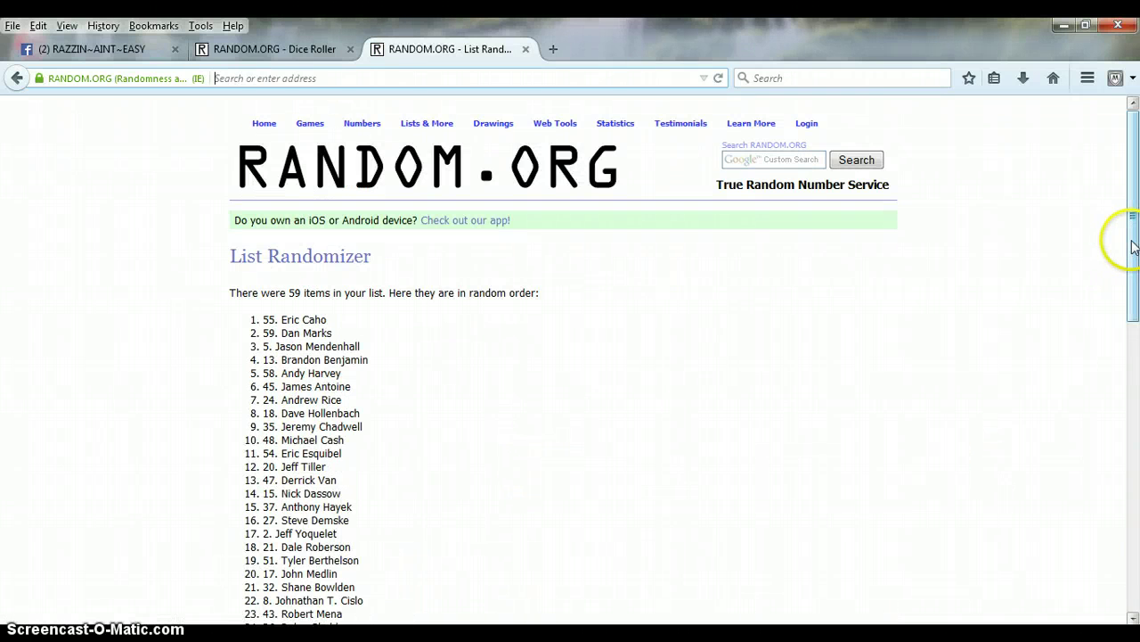
drag(1133, 241, 1137, 544)
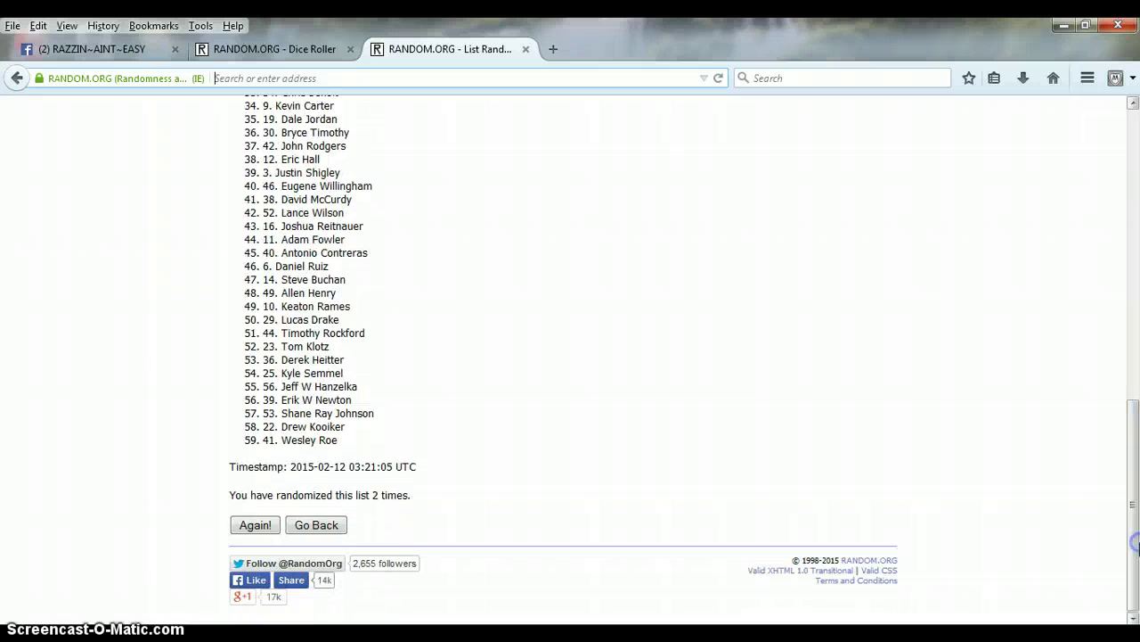
click(249, 524)
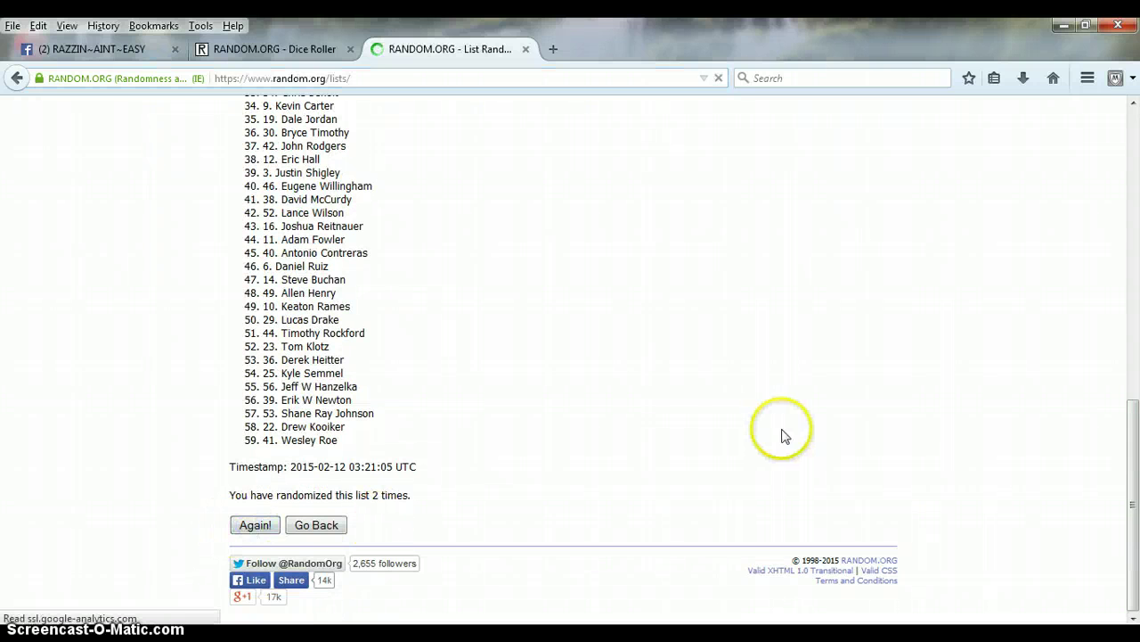
drag(1133, 191, 1133, 506)
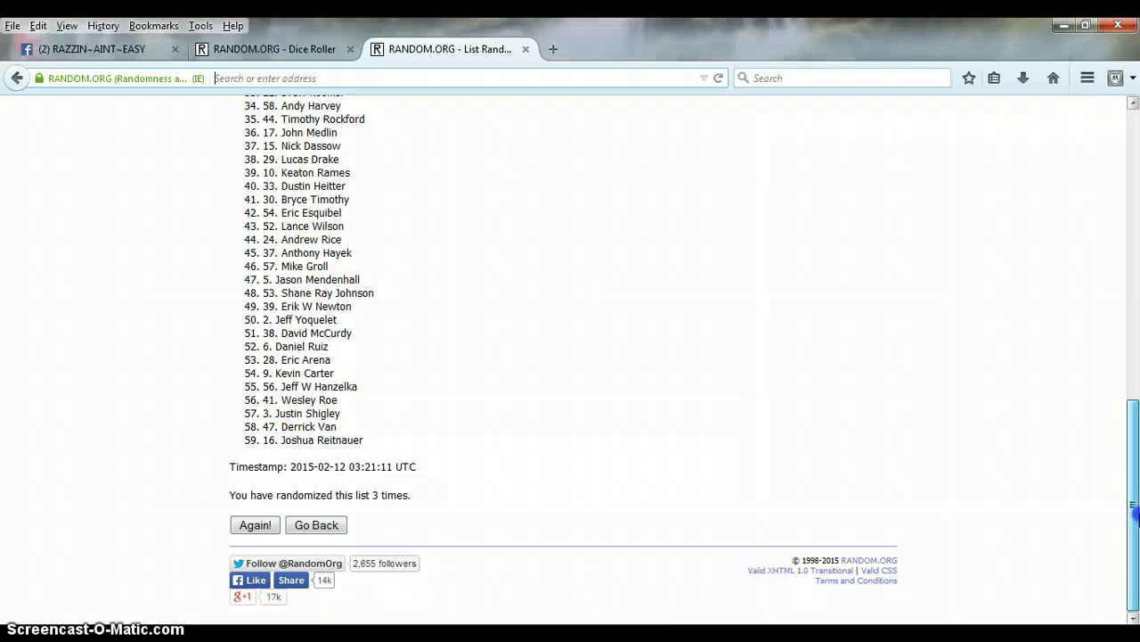
click(254, 526)
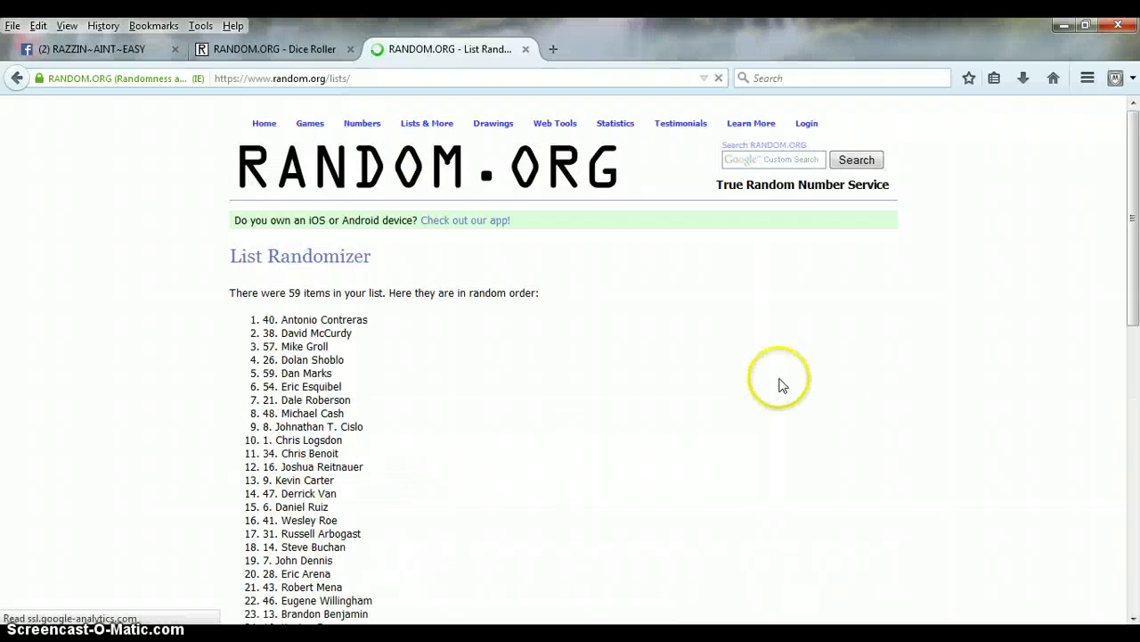
Randomize four more times, for eight shuffles ending with Allen Henry.
drag(1133, 224, 1133, 442)
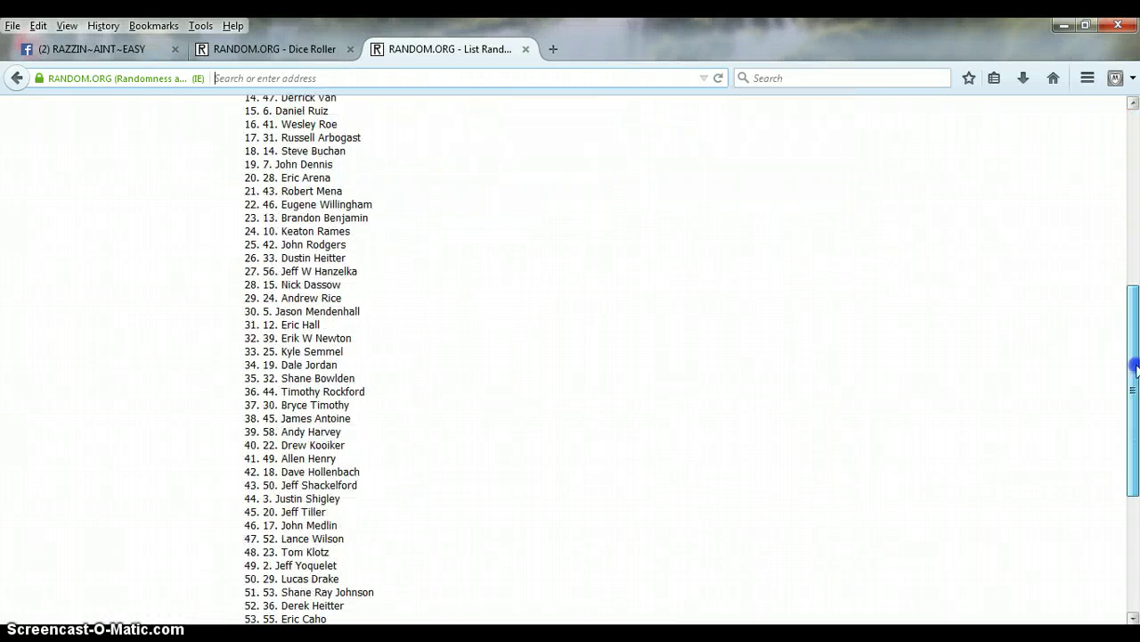
scroll(1136, 405, down, 1)
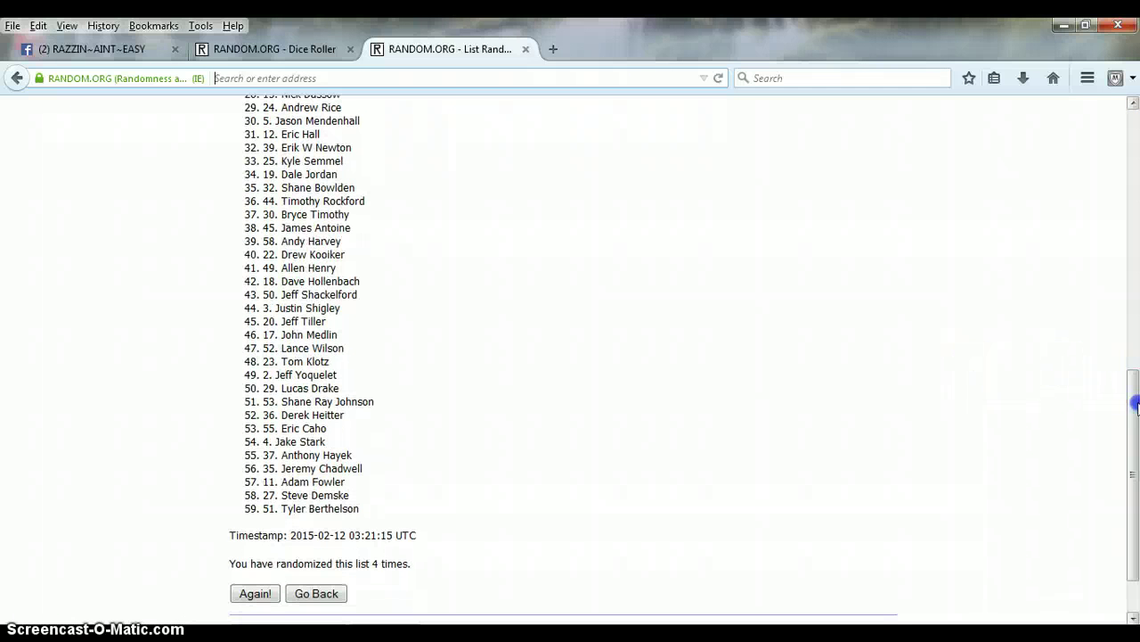
click(255, 593)
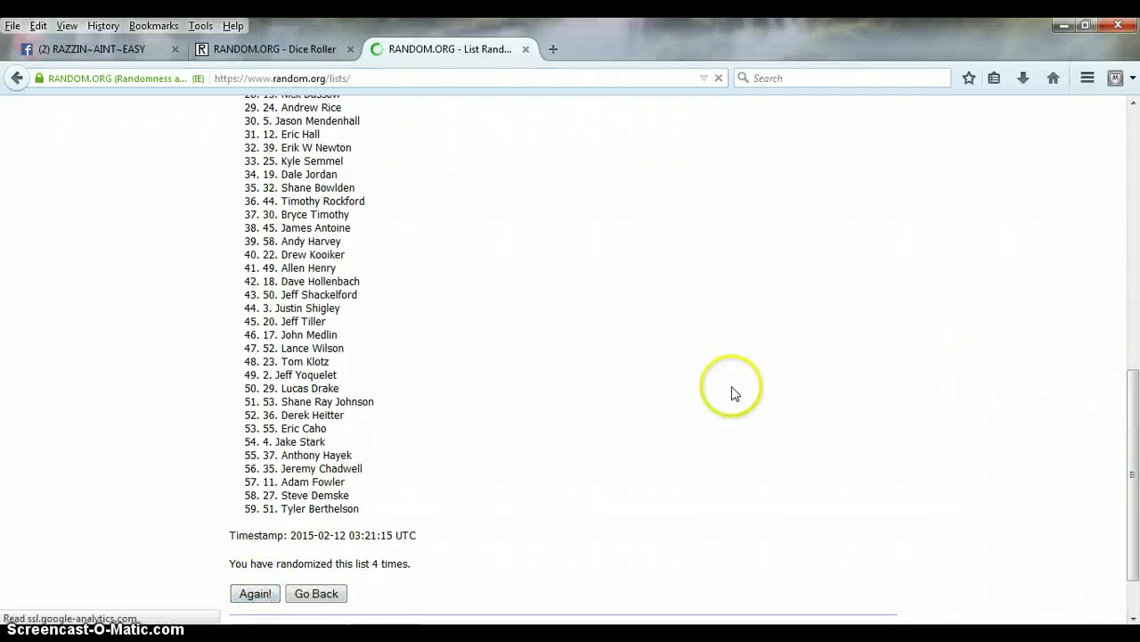
drag(1133, 234, 1135, 499)
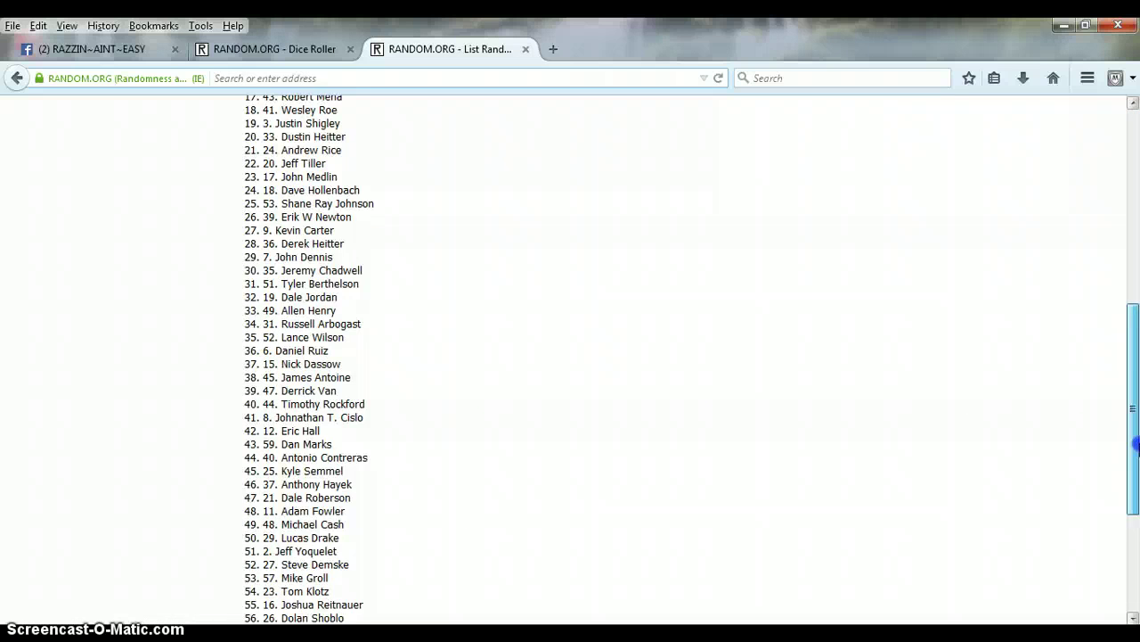
click(255, 591)
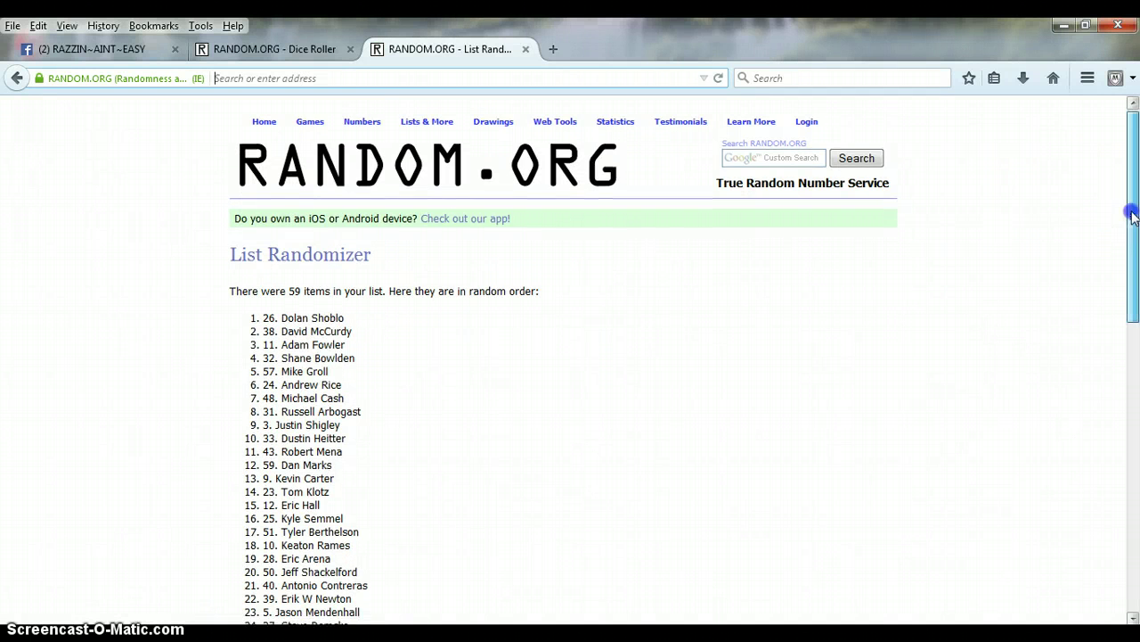
drag(1134, 217, 1135, 486)
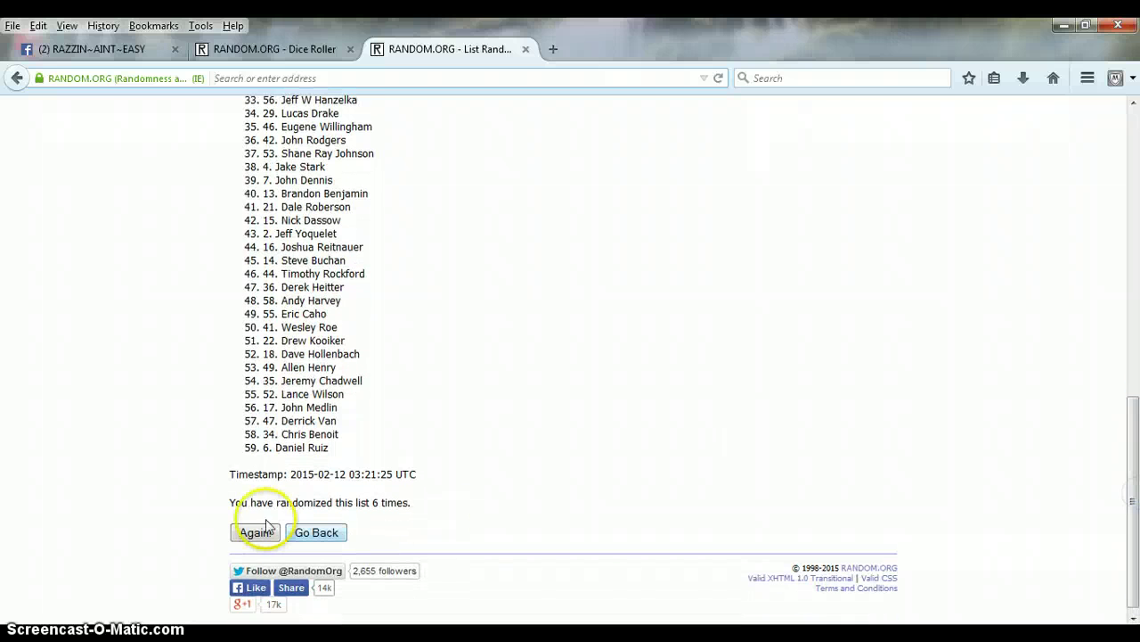
click(256, 533)
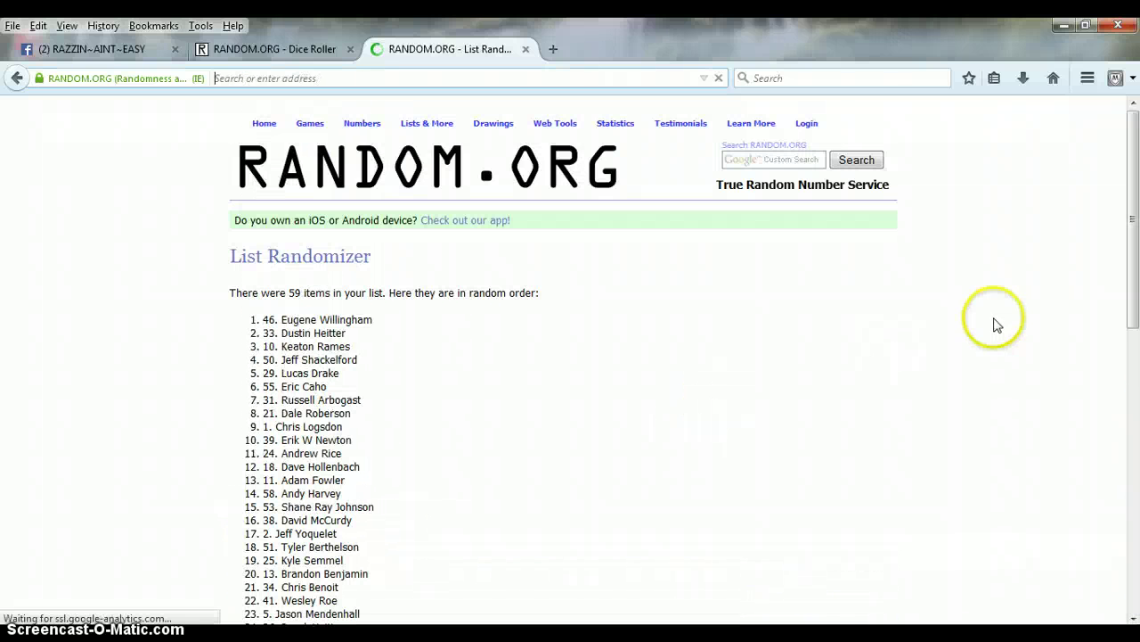
drag(1136, 230, 1134, 499)
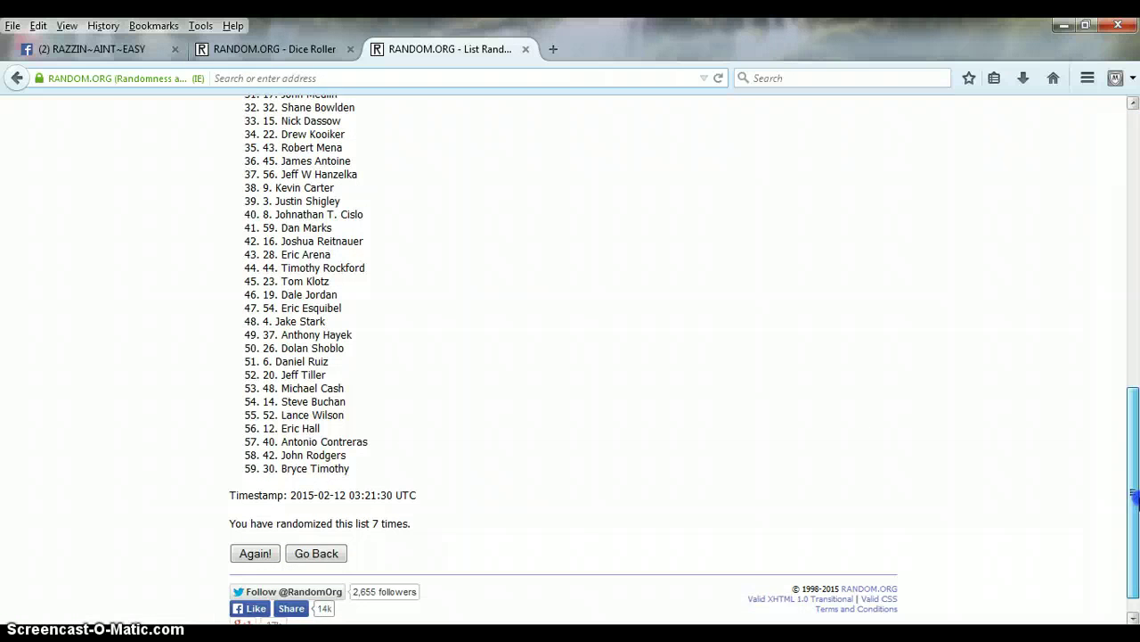
click(254, 538)
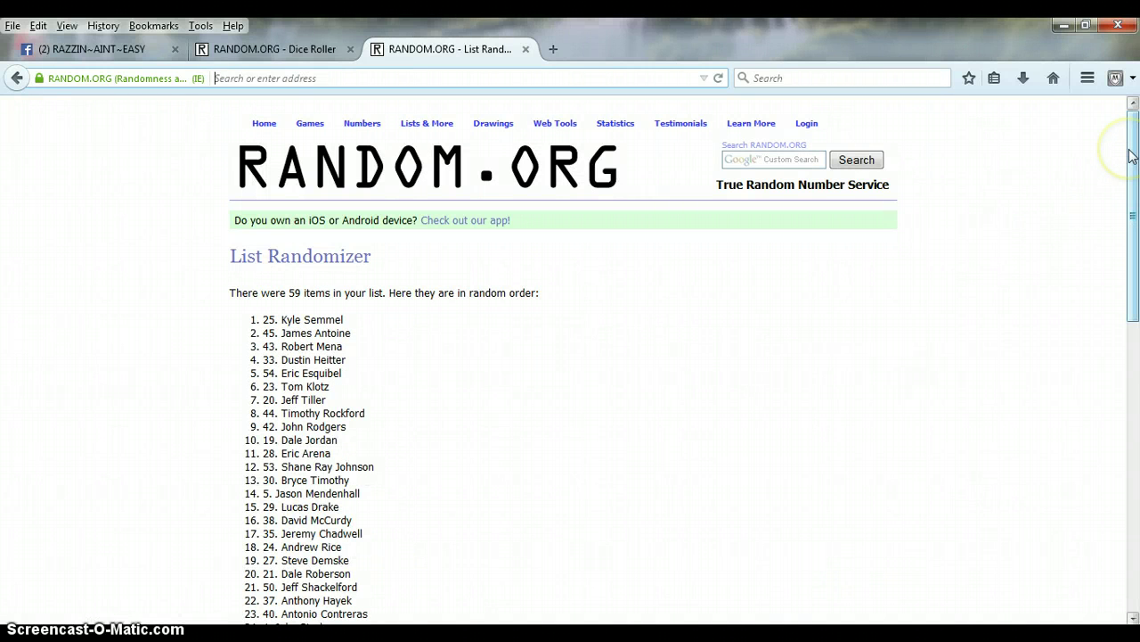
drag(1131, 155, 1135, 407)
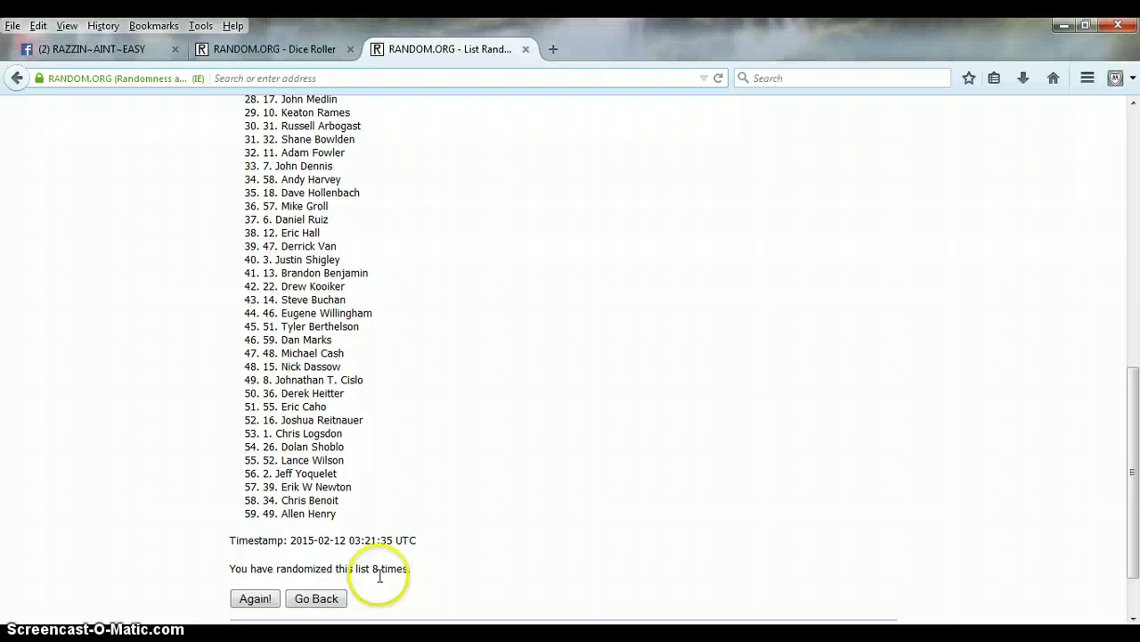
click(267, 49)
drag(349, 323, 197, 330)
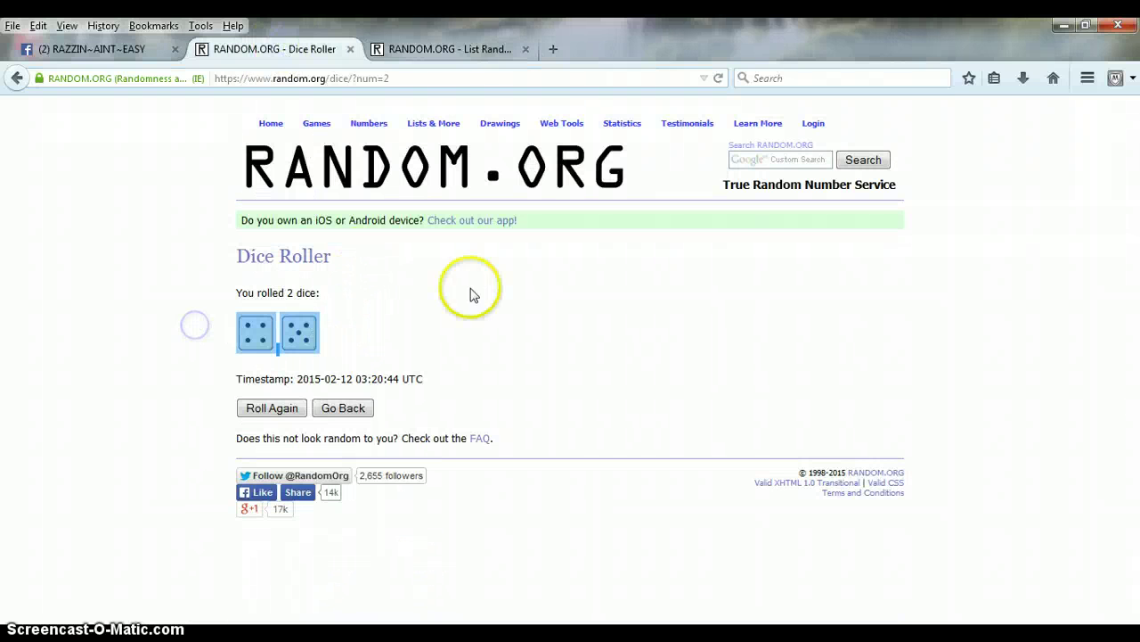
click(473, 291)
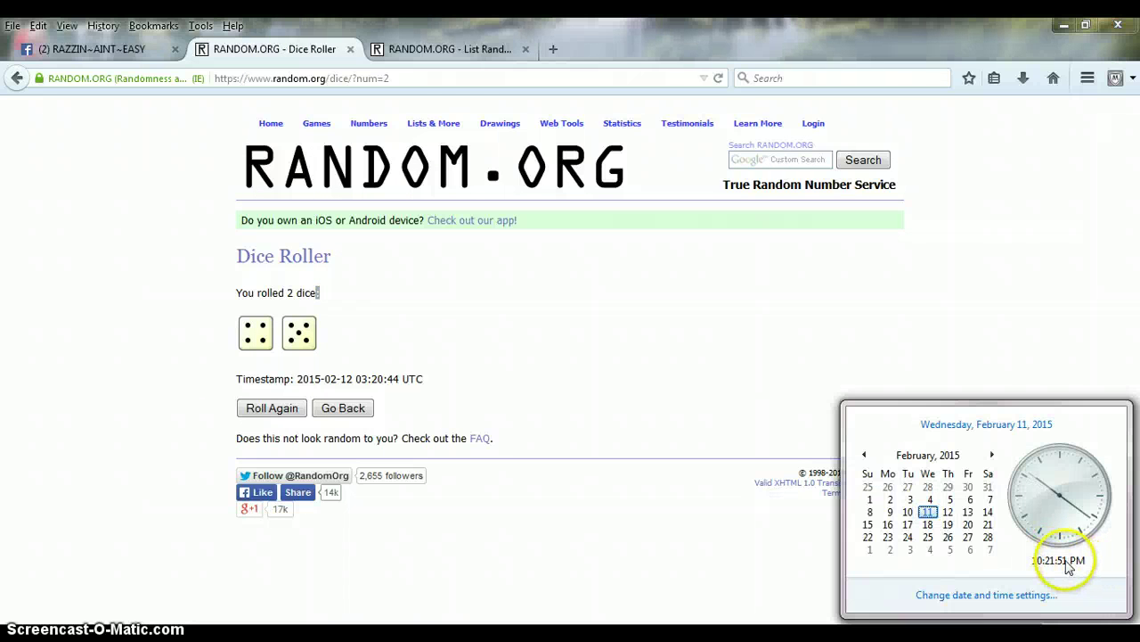
click(465, 57)
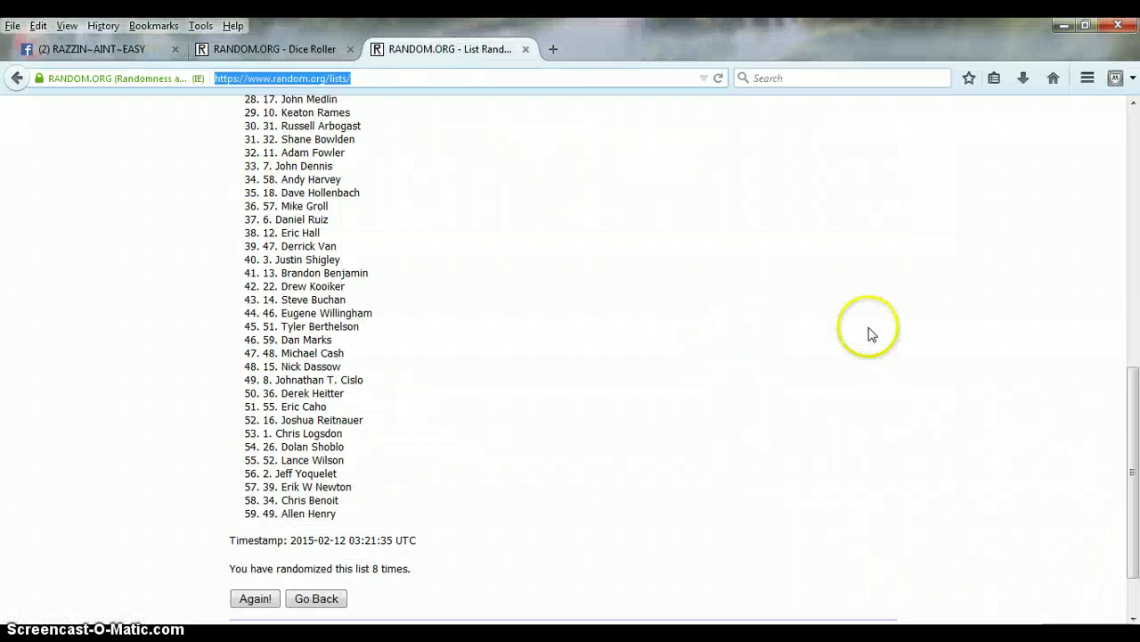
scroll(1134, 409, down, 1)
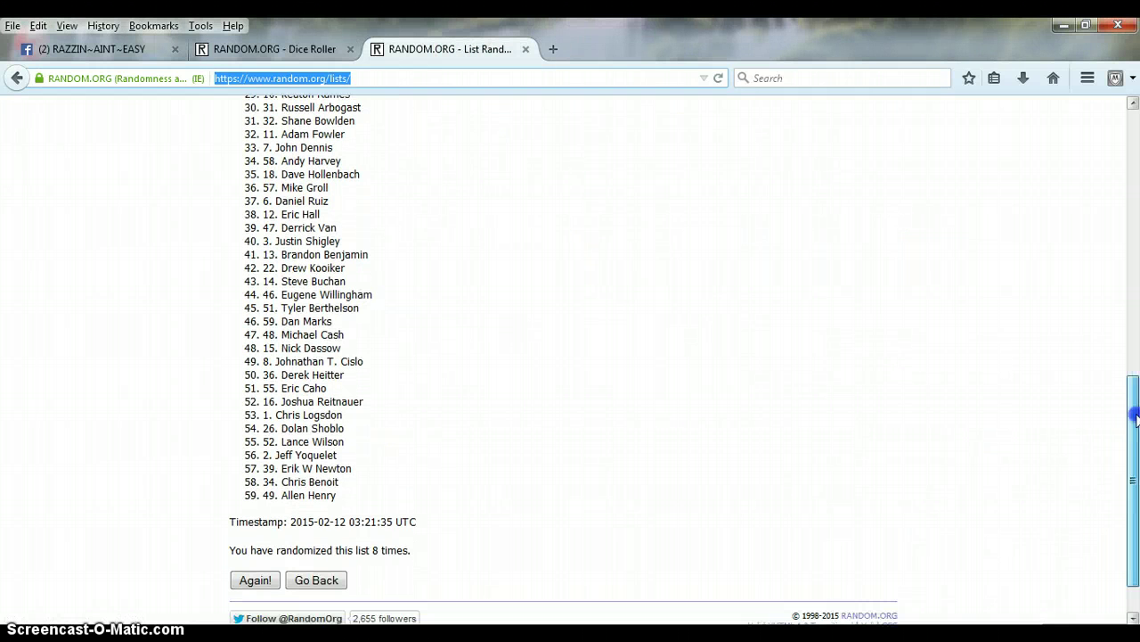
click(256, 578)
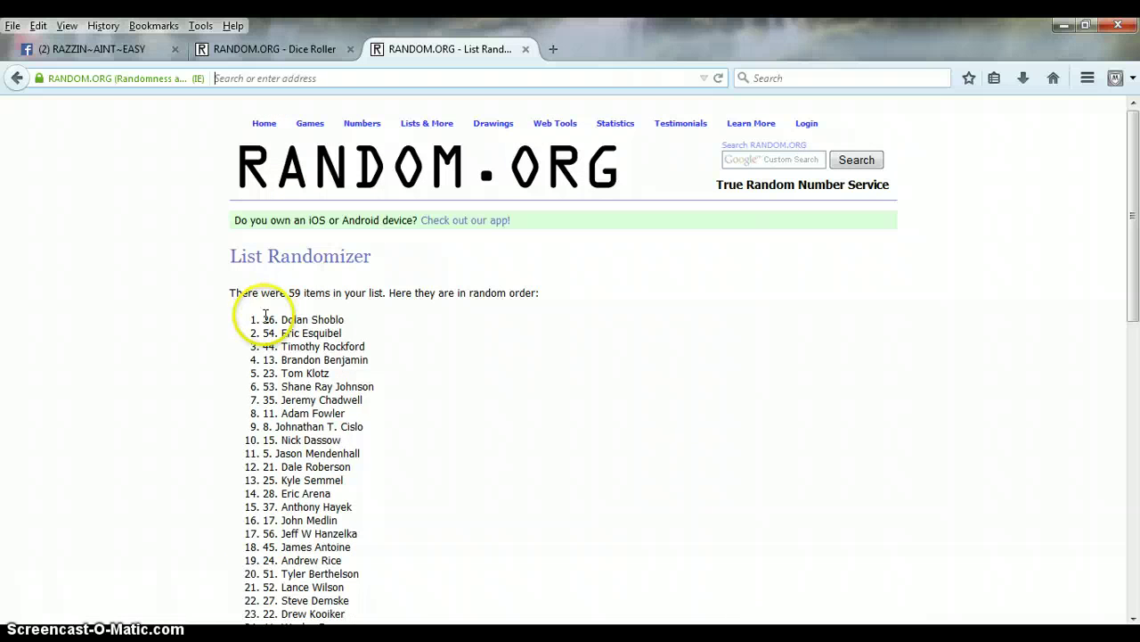
drag(269, 319, 298, 320)
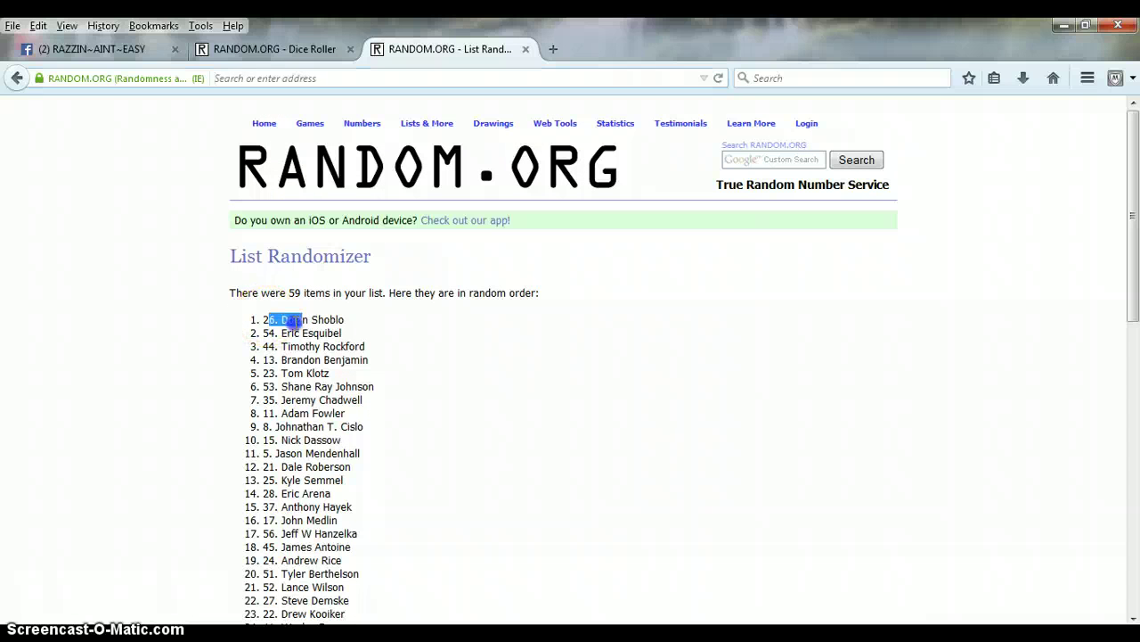
click(367, 330)
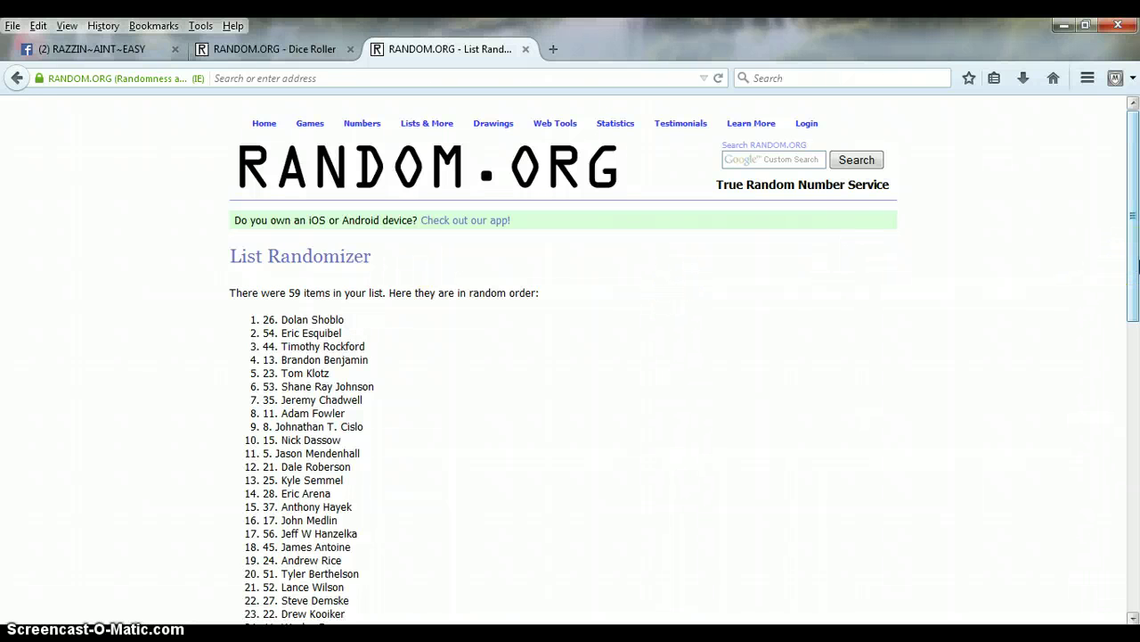
Scroll the final results and return to the Facebook raffle post.
click(1136, 255)
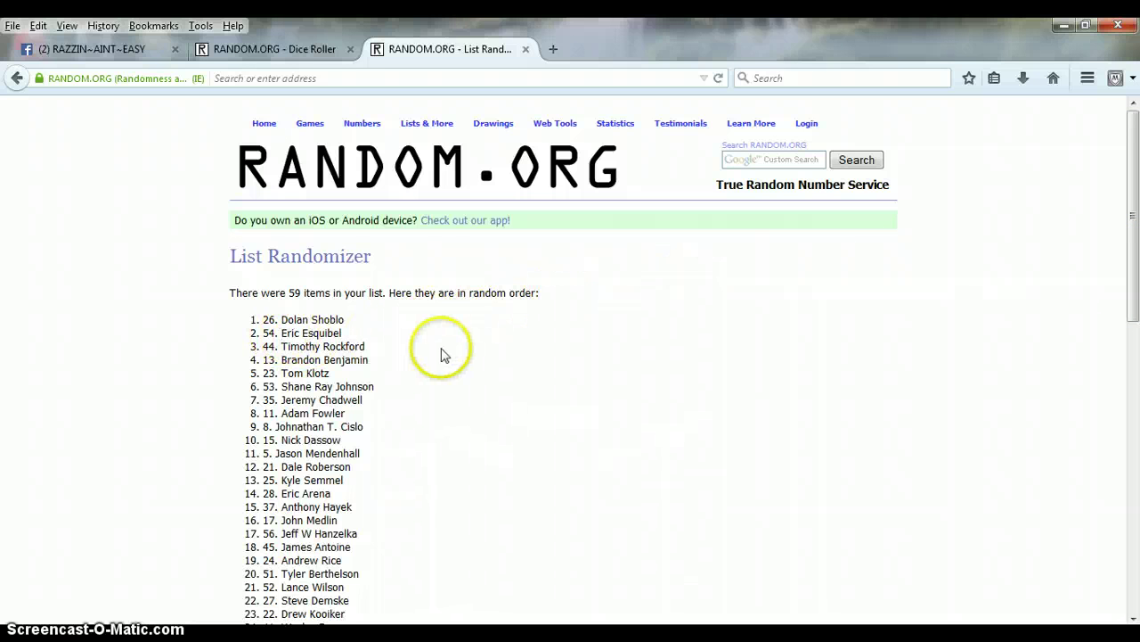
drag(1136, 239, 1136, 323)
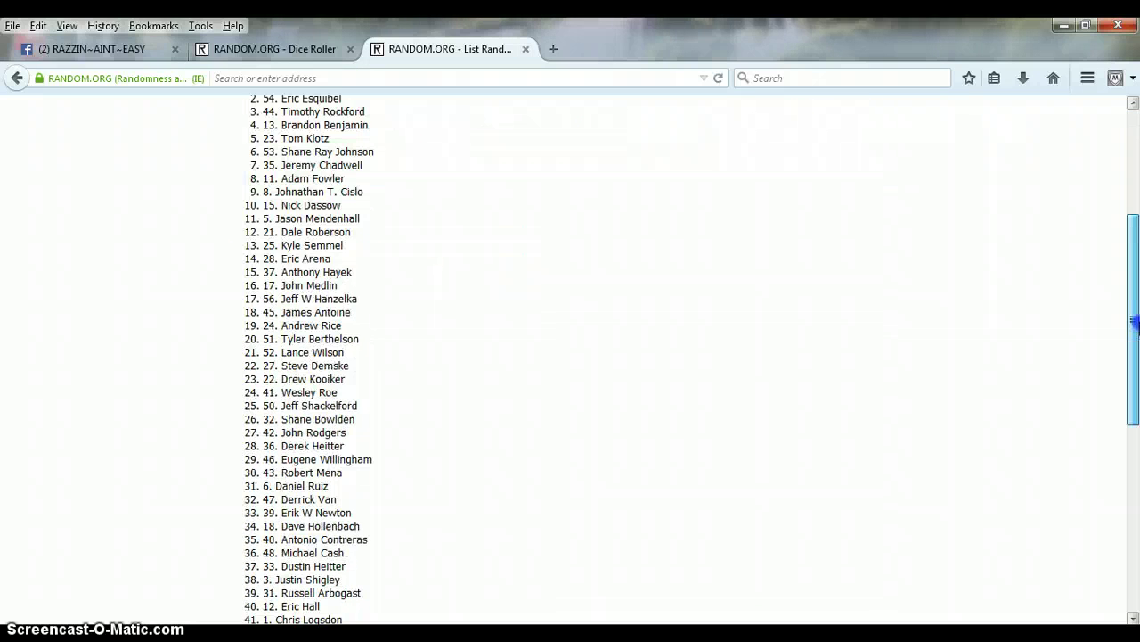
click(100, 49)
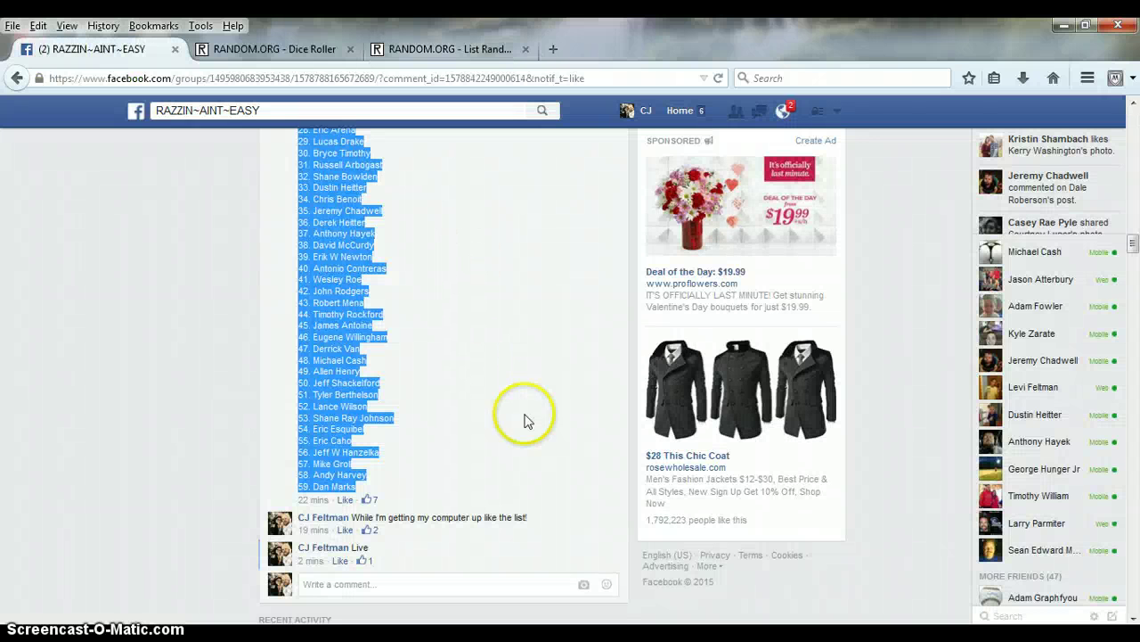
Comment 'Done' on the raffle post, below the earlier 'Live' comment.
scroll(580, 227, down, 4)
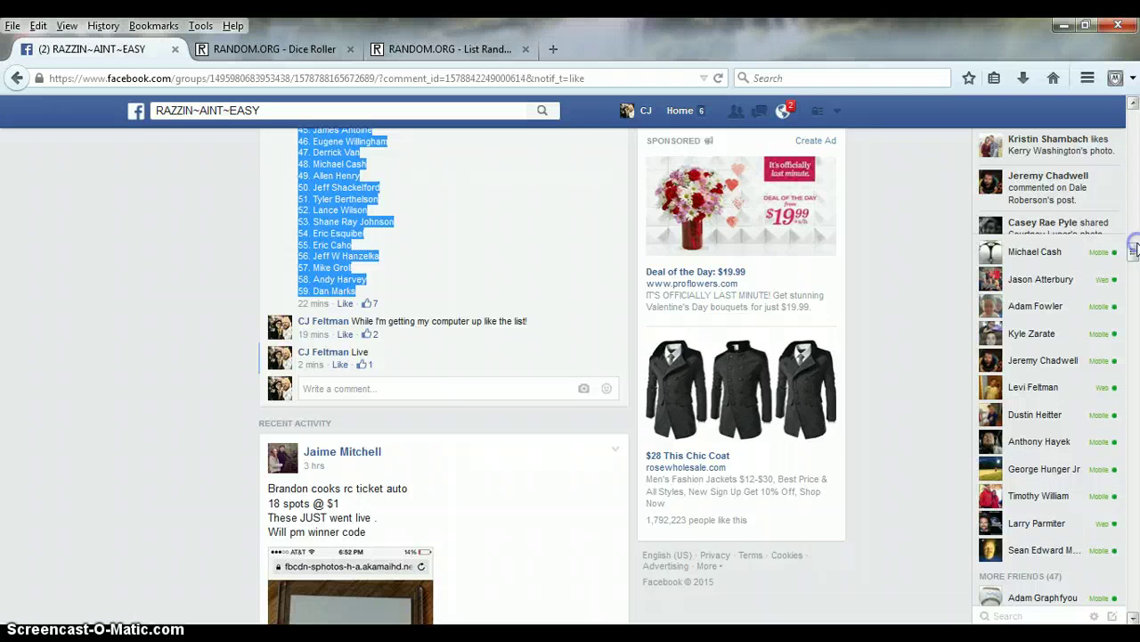
click(419, 384)
text(Done)
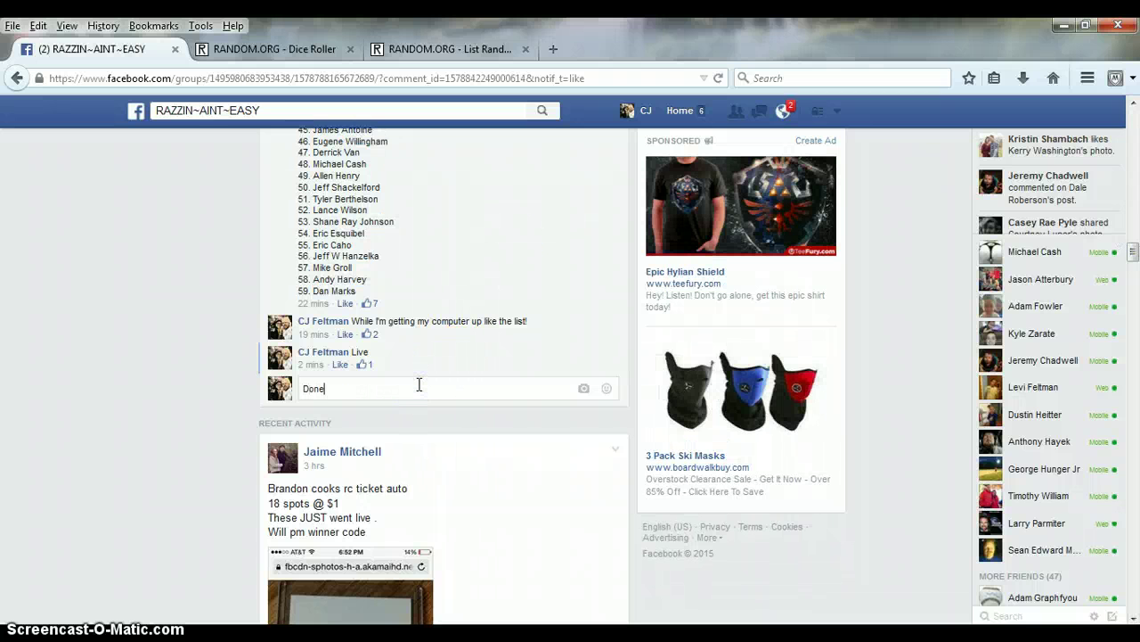
key(Return)
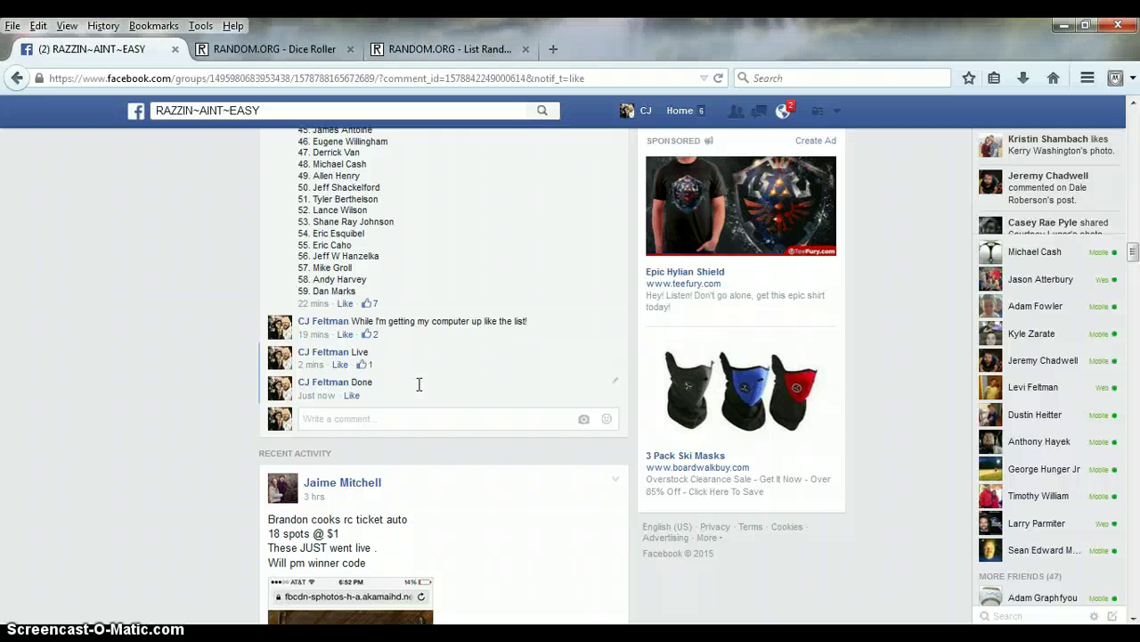